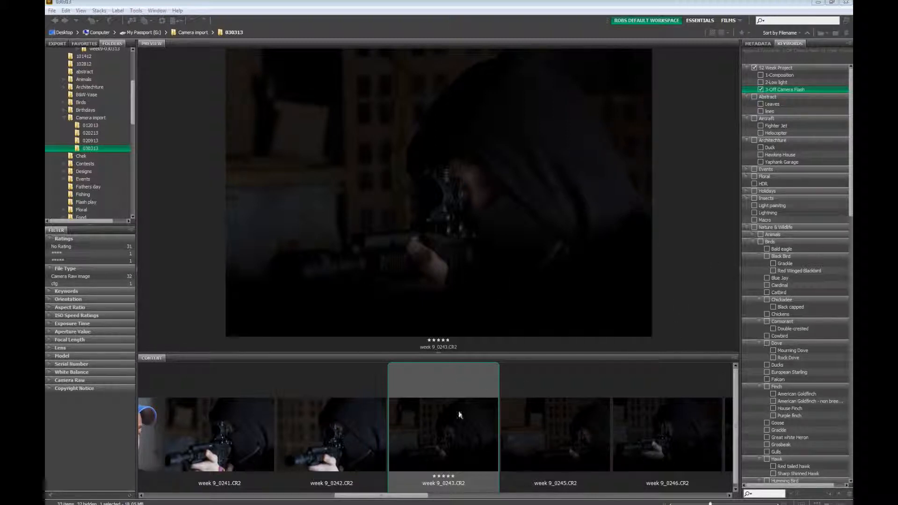
- Open week 9_0243.CR2 for raw editing and raise its exposure to +1.65
{"action": "double_click", "coordinate": [470, 387]}
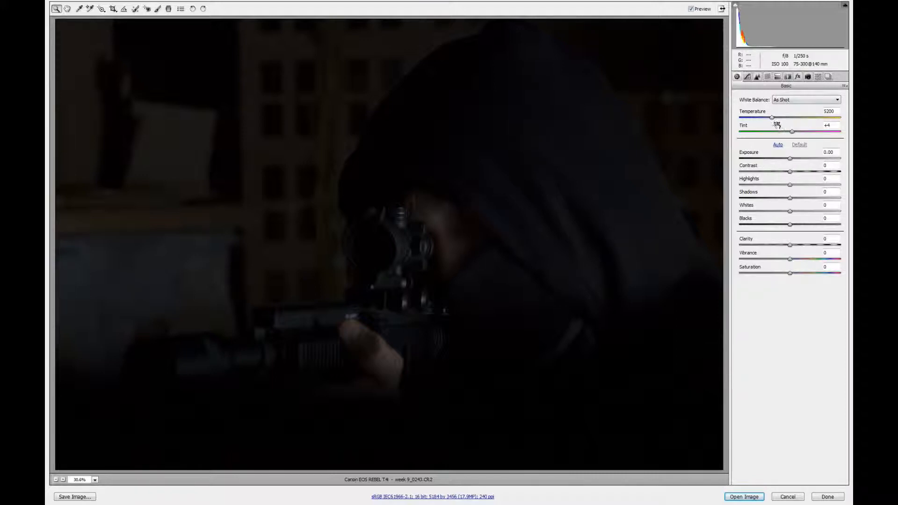
{"action": "left_click_drag", "start_coordinate": [789, 158], "coordinate": [799, 159]}
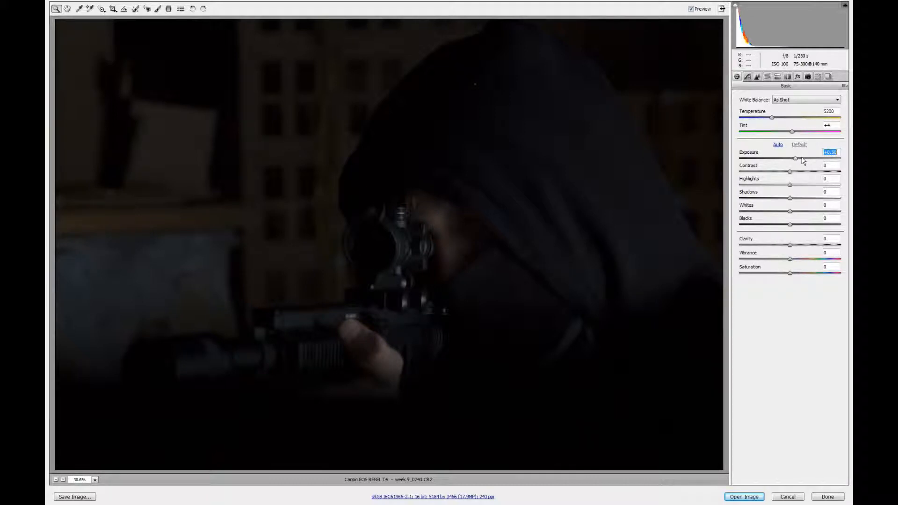
{"action": "left_click", "coordinate": [804, 159]}
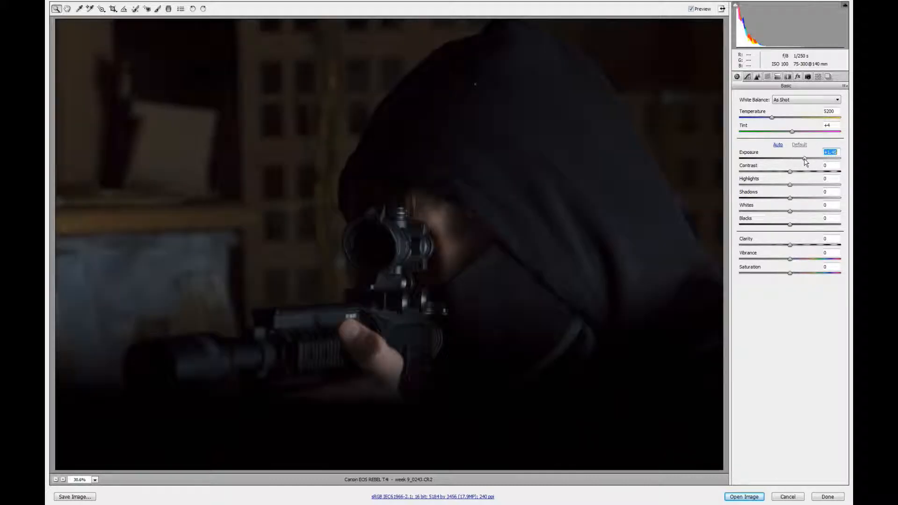
{"action": "left_click_drag", "start_coordinate": [805, 160], "coordinate": [807, 159]}
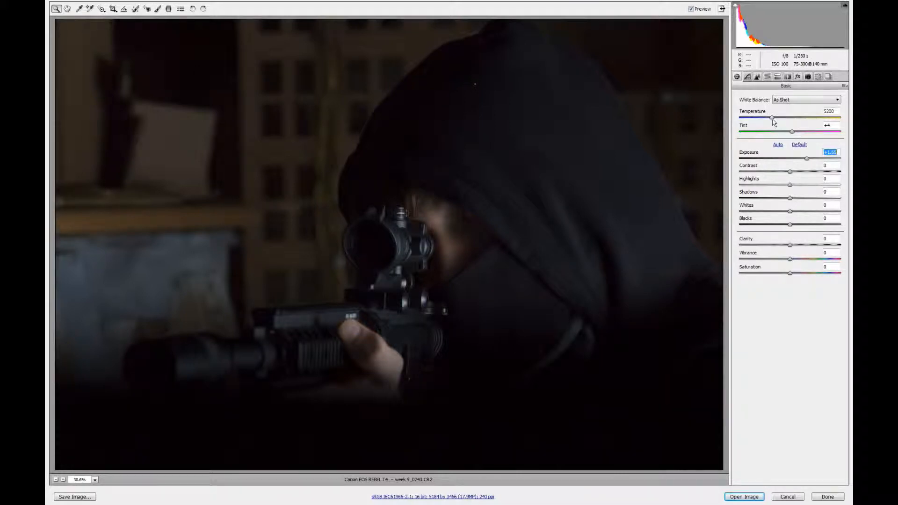
- Cool the white balance by setting the temperature to 3500
{"action": "left_click", "coordinate": [772, 119]}
{"action": "left_click_drag", "start_coordinate": [772, 120], "coordinate": [766, 120]}
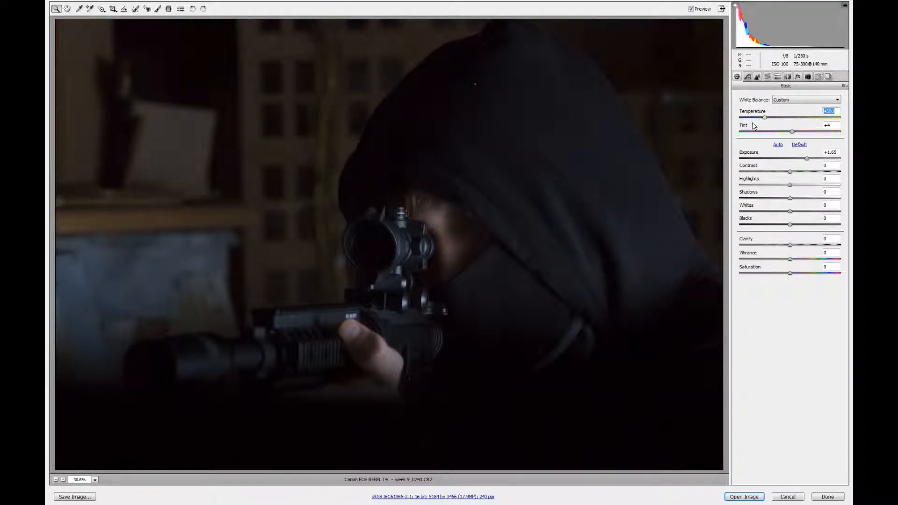
{"action": "left_click", "coordinate": [756, 122]}
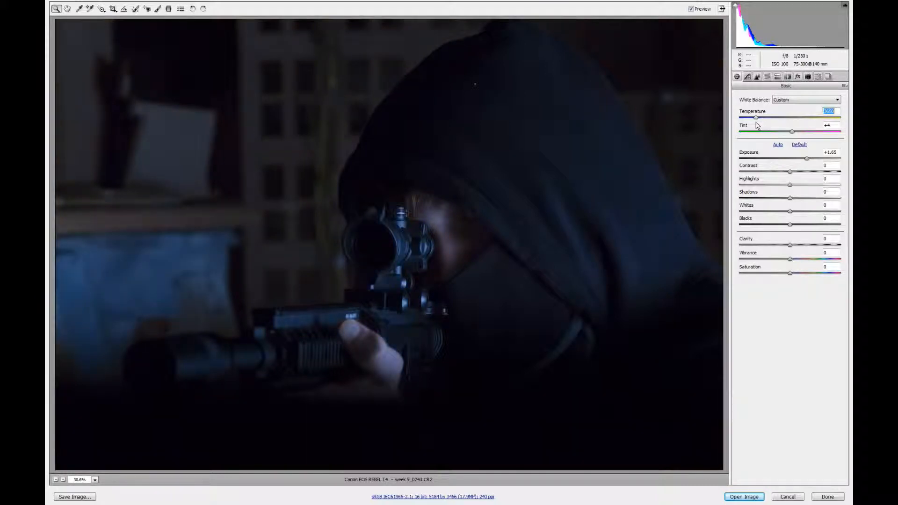
{"action": "left_click_drag", "start_coordinate": [756, 123], "coordinate": [754, 122]}
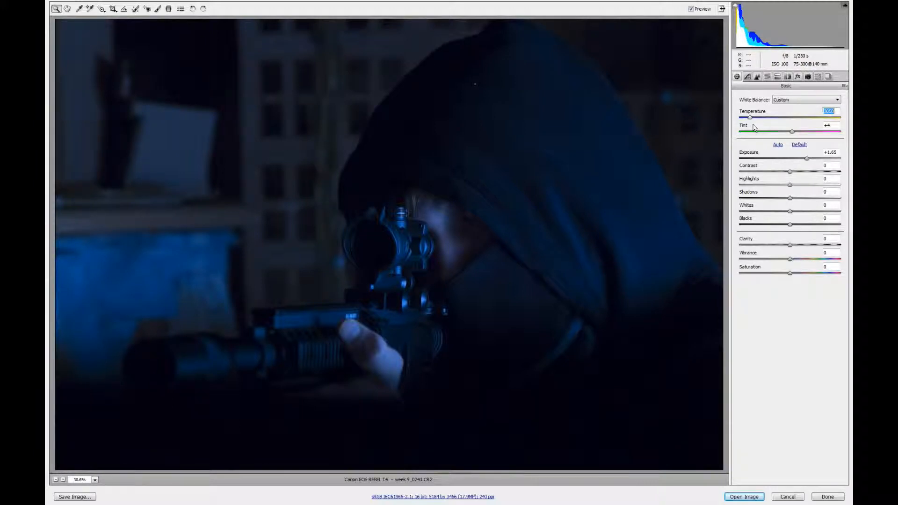
{"action": "left_click_drag", "start_coordinate": [753, 124], "coordinate": [759, 128]}
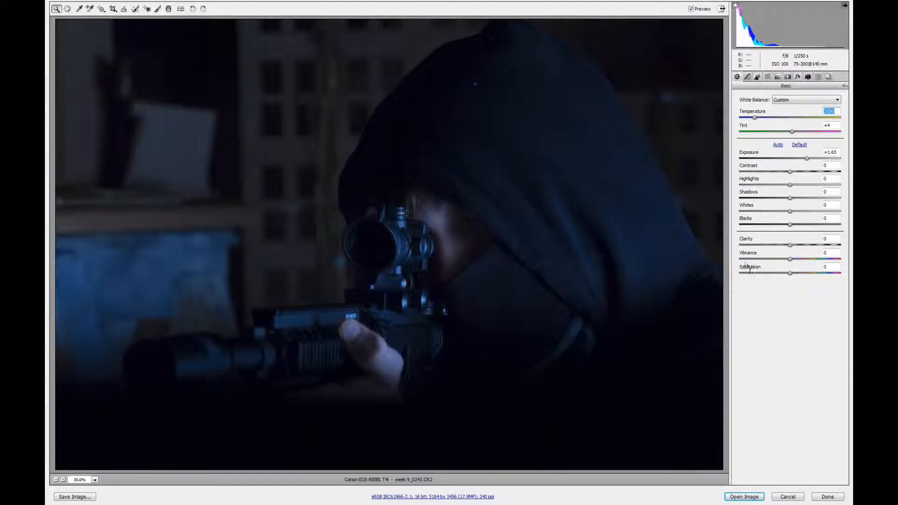
- Raise the clarity to +58 and check the detail around the scope and face
{"action": "left_click", "coordinate": [793, 247]}
{"action": "left_click_drag", "start_coordinate": [796, 248], "coordinate": [818, 250]}
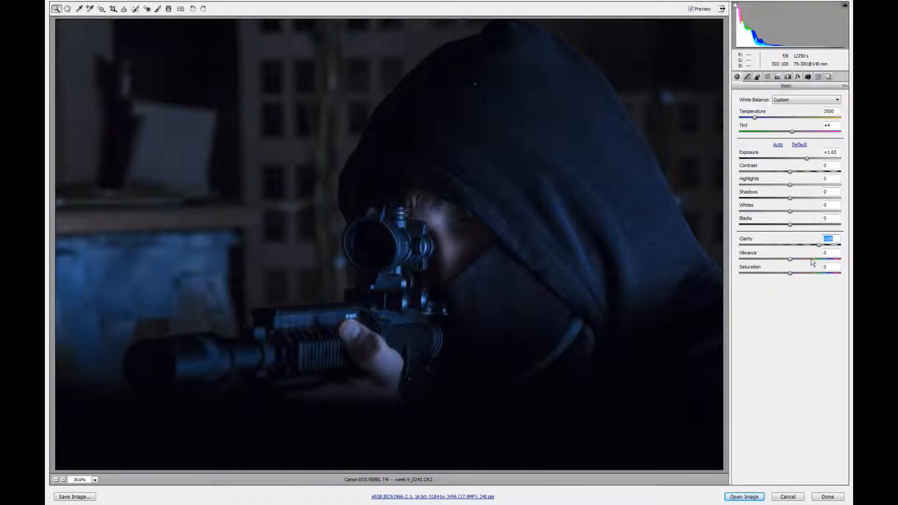
{"action": "key", "text": "ctrl+plus"}
{"action": "key", "text": "ctrl+plus"}
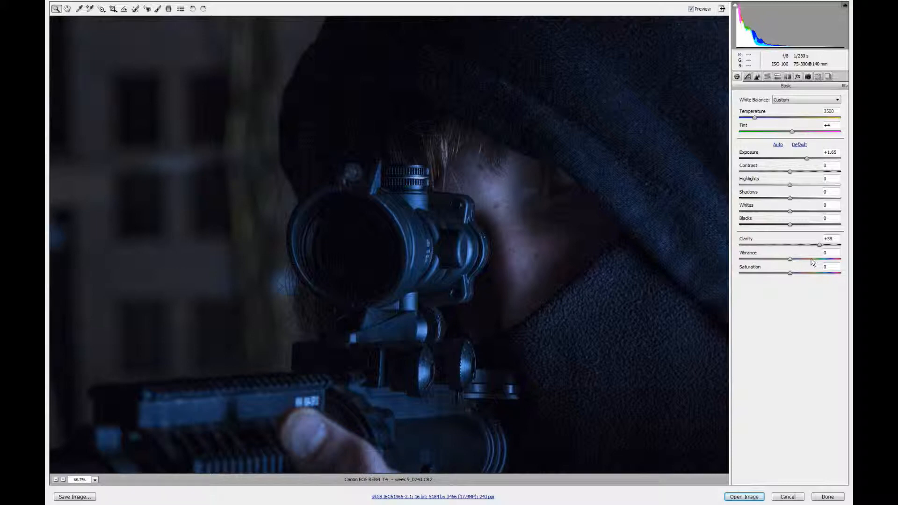
{"action": "key", "text": "ctrl+minus"}
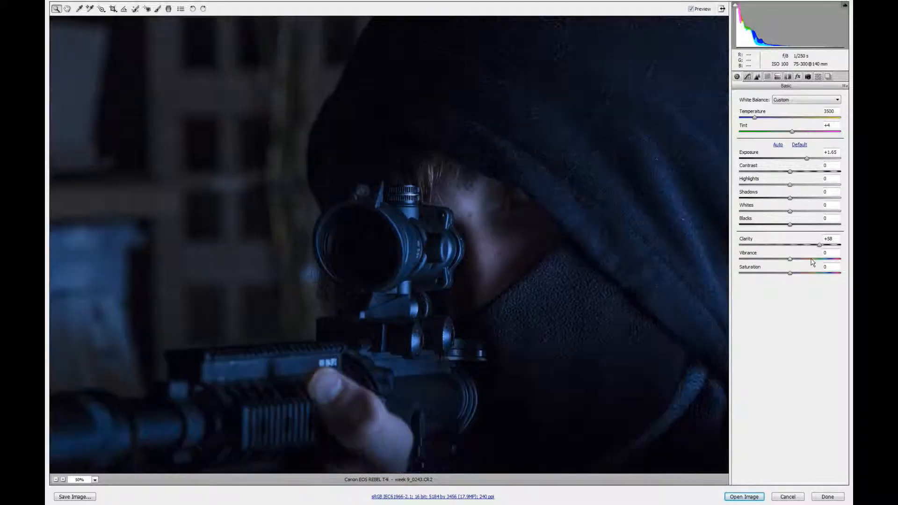
{"action": "key", "text": "ctrl+minus"}
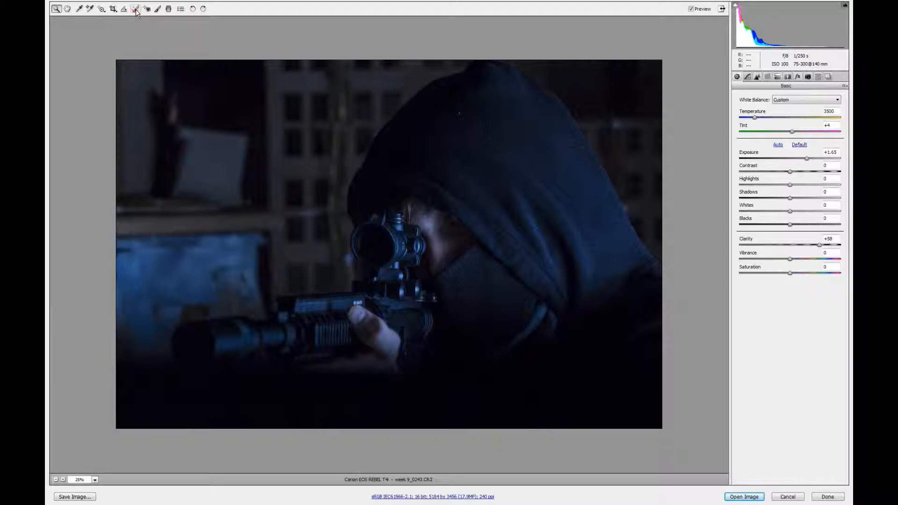
- Heal the light speck near the top of the hood with Spot Removal, using a radius of 6
{"action": "left_click", "coordinate": [136, 9]}
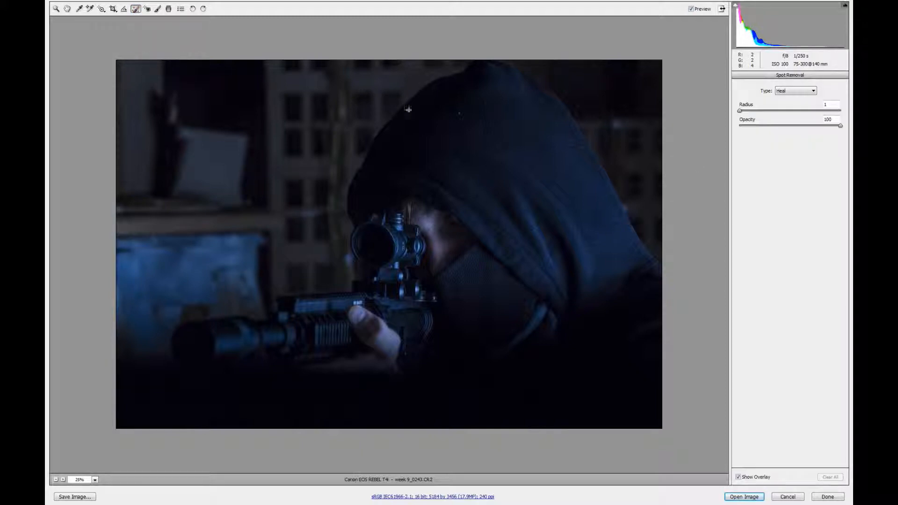
{"action": "left_click", "coordinate": [459, 114]}
{"action": "left_click", "coordinate": [739, 477]}
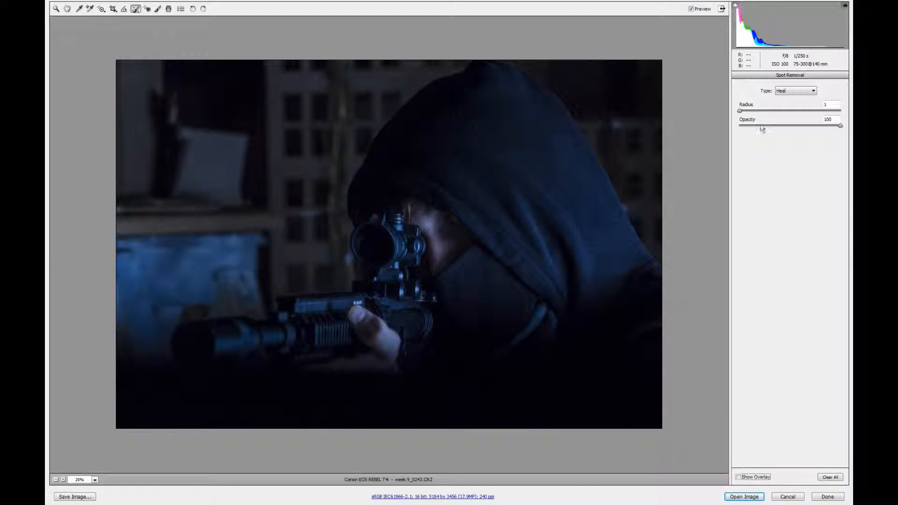
{"action": "left_click_drag", "start_coordinate": [740, 112], "coordinate": [745, 121]}
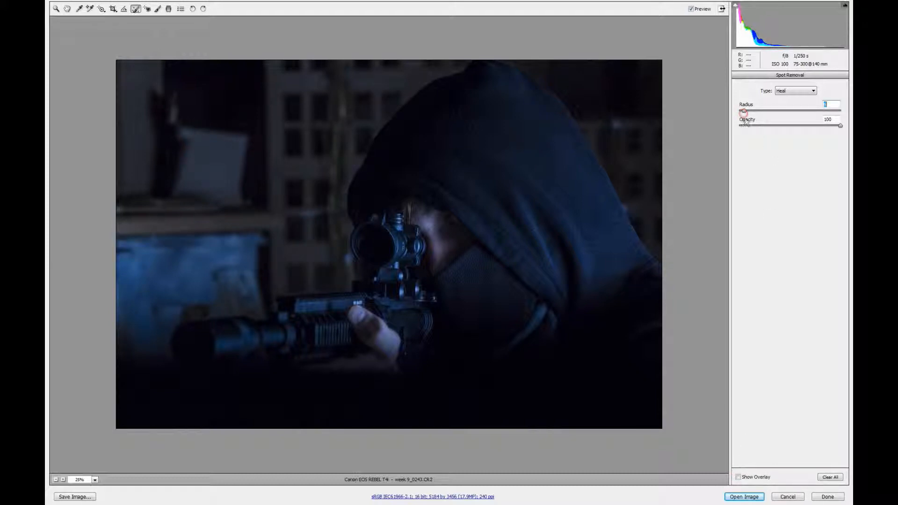
{"action": "left_click", "coordinate": [739, 477]}
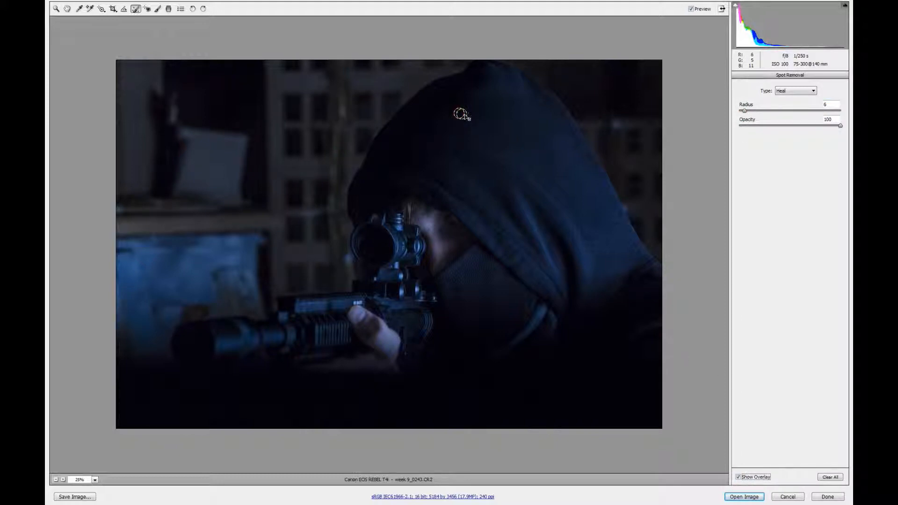
{"action": "mouse_move", "coordinate": [466, 115]}
{"action": "left_mouse_down"}
{"action": "mouse_move", "coordinate": [489, 131]}
{"action": "mouse_move", "coordinate": [459, 139]}
{"action": "mouse_move", "coordinate": [485, 129]}
{"action": "mouse_move", "coordinate": [461, 116]}
{"action": "mouse_move", "coordinate": [474, 137]}
{"action": "mouse_move", "coordinate": [480, 122]}
{"action": "left_mouse_up"}
- Reduce the Spot Removal radius to 4 and place a healing spot on the upper back of the hood
{"action": "left_click", "coordinate": [746, 111]}
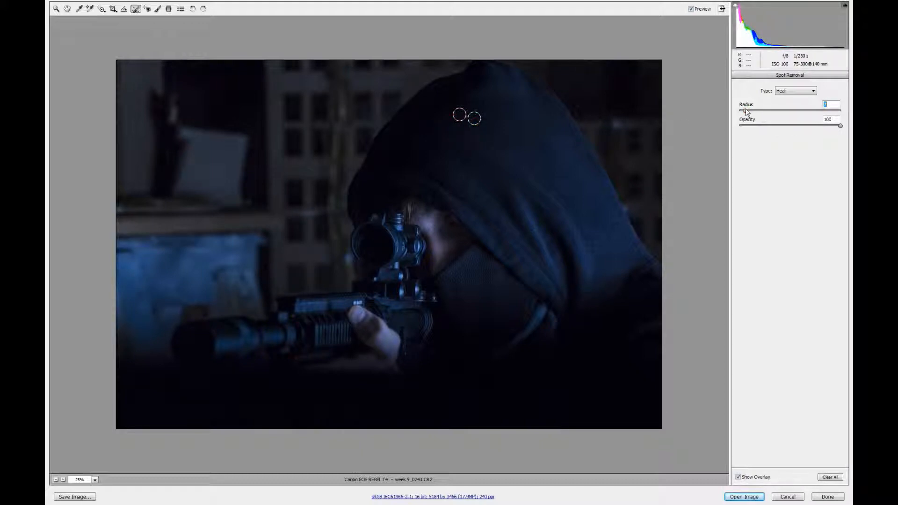
{"action": "left_click_drag", "start_coordinate": [746, 111], "coordinate": [743, 111]}
{"action": "type", "text": "1"}
{"action": "left_click", "coordinate": [556, 175]}
{"action": "left_click", "coordinate": [556, 177]}
{"action": "left_click", "coordinate": [557, 179]}
{"action": "mouse_move", "coordinate": [557, 181]}
{"action": "left_mouse_down"}
{"action": "mouse_move", "coordinate": [584, 165]}
{"action": "mouse_move", "coordinate": [583, 151]}
{"action": "left_mouse_up"}
{"action": "left_click_drag", "start_coordinate": [557, 185], "coordinate": [570, 166]}
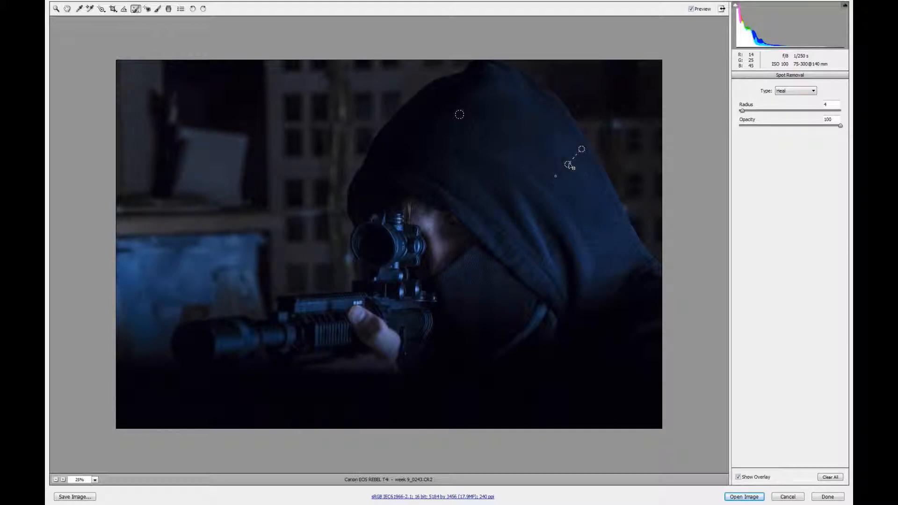
- Heal the small specks in the middle of the hood, sampling from clean fabric nearby
{"action": "left_click", "coordinate": [743, 111]}
{"action": "left_click_drag", "start_coordinate": [557, 175], "coordinate": [562, 184]}
{"action": "left_click_drag", "start_coordinate": [744, 111], "coordinate": [744, 111]}
{"action": "left_click_drag", "start_coordinate": [556, 175], "coordinate": [555, 176]}
{"action": "mouse_move", "coordinate": [562, 188]}
{"action": "left_mouse_down"}
{"action": "mouse_move", "coordinate": [571, 188]}
{"action": "mouse_move", "coordinate": [524, 170]}
{"action": "left_mouse_up"}
{"action": "left_click_drag", "start_coordinate": [572, 187], "coordinate": [542, 172]}
- Heal the remaining specks on the back of the hood and the face covering, then hide the spot overlay and leave Spot Removal
{"action": "left_click", "coordinate": [585, 173]}
{"action": "left_click", "coordinate": [584, 209]}
{"action": "left_click_drag", "start_coordinate": [589, 222], "coordinate": [602, 214]}
{"action": "left_click", "coordinate": [466, 293]}
{"action": "left_click_drag", "start_coordinate": [478, 293], "coordinate": [468, 280]}
{"action": "left_click", "coordinate": [737, 477]}
{"action": "key", "text": "bracketleft"}
{"action": "key", "text": "bracketleft"}
{"action": "key", "text": "bracketleft"}
{"action": "key", "text": "bracketleft"}
{"action": "key", "text": "bracketleft"}
{"action": "left_click", "coordinate": [68, 9]}
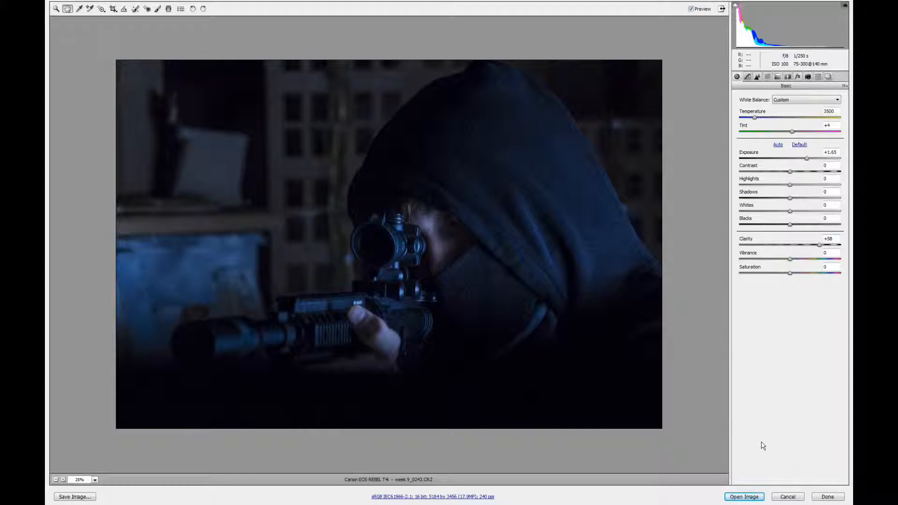
- Open the raw image in Photoshop as a smart object and duplicate its layer with New Smart Object via Copy
{"action": "key", "text": "shift"}
{"action": "key", "text": "shift"}
{"action": "left_click", "coordinate": [753, 497], "text": "shift"}
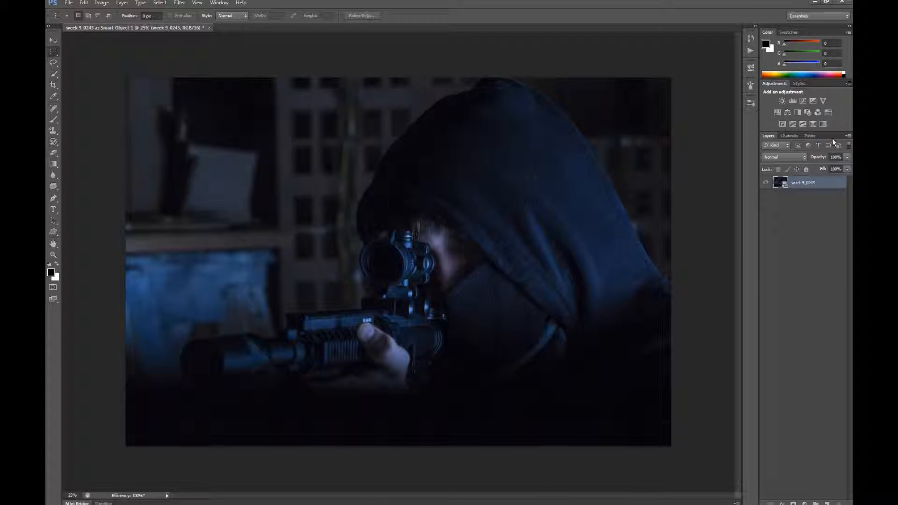
{"action": "right_click", "coordinate": [832, 184]}
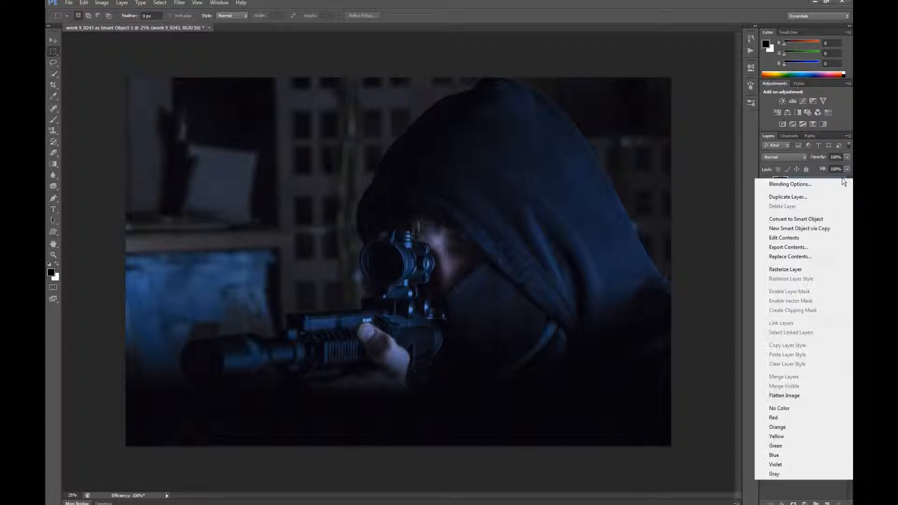
{"action": "left_click", "coordinate": [834, 228]}
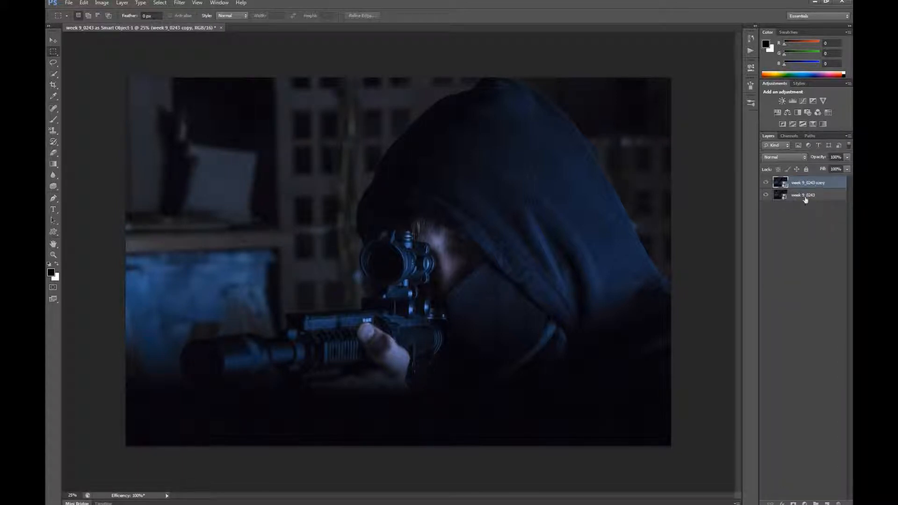
- Open the raw settings of the upper smart object copy and try darker exposures before setting exposure to +1.65
{"action": "double_click", "coordinate": [780, 184]}
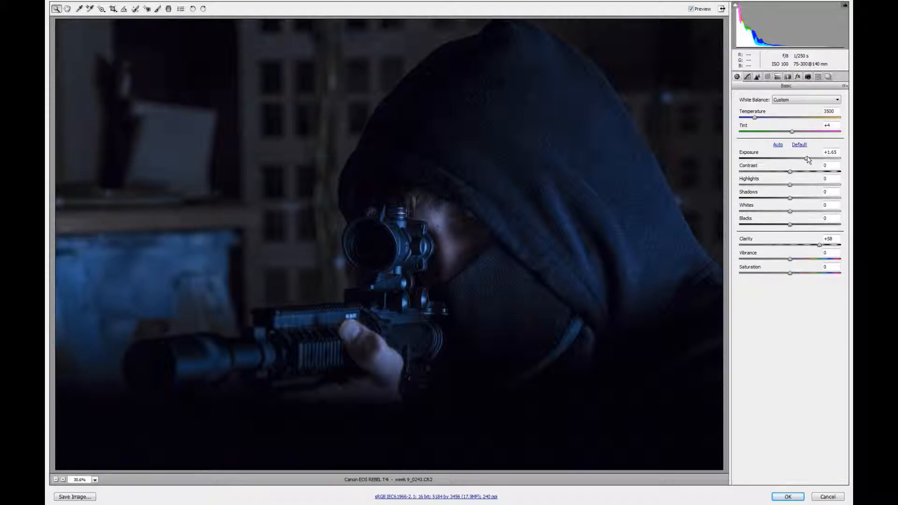
{"action": "left_click_drag", "start_coordinate": [806, 160], "coordinate": [803, 162]}
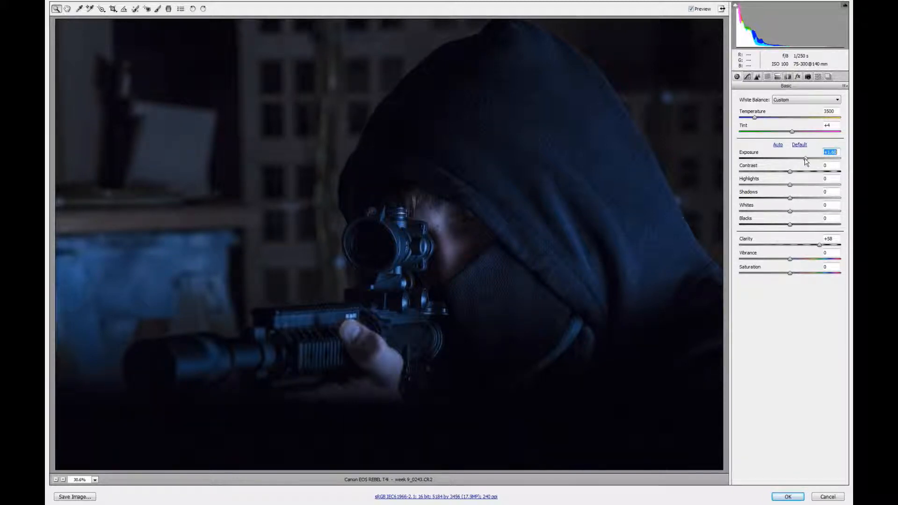
{"action": "left_click", "coordinate": [791, 163]}
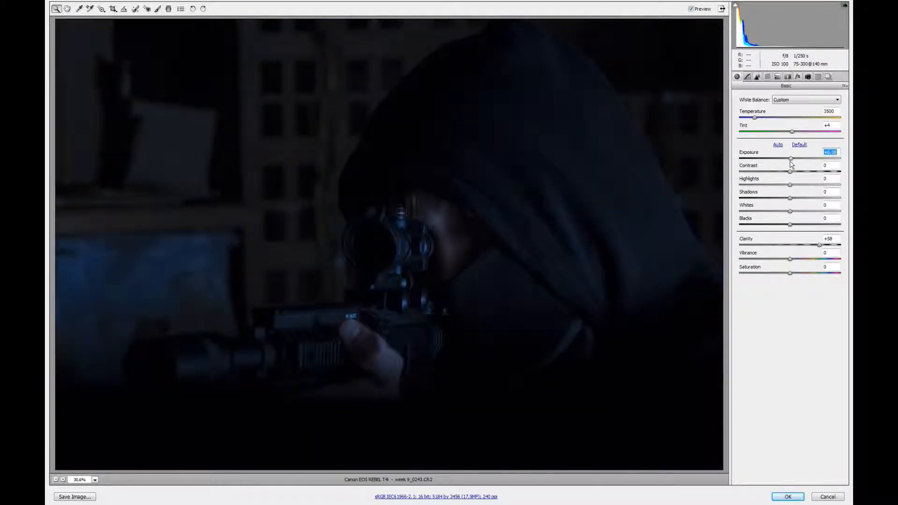
{"action": "left_click_drag", "start_coordinate": [791, 163], "coordinate": [793, 164]}
{"action": "left_click", "coordinate": [805, 161]}
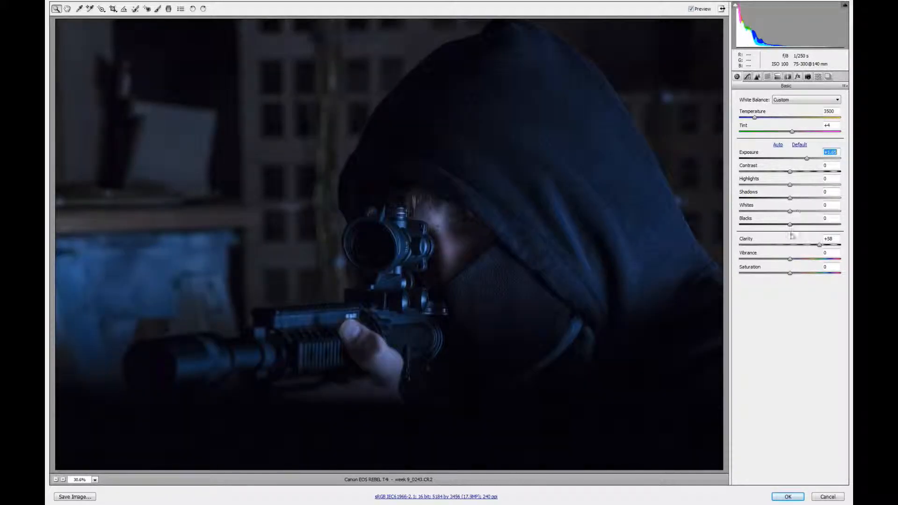
- Try a lower contrast on the copy, then set the contrast to +45
{"action": "left_click_drag", "start_coordinate": [791, 174], "coordinate": [779, 178]}
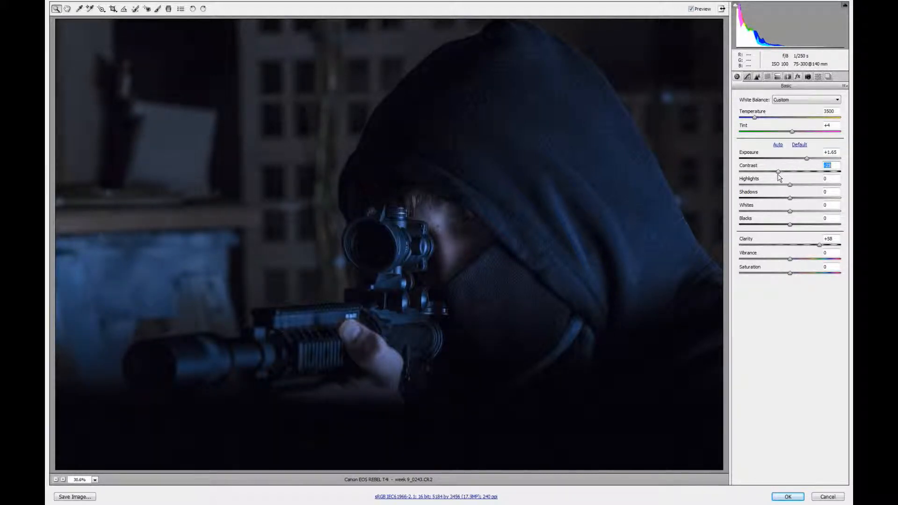
{"action": "left_click_drag", "start_coordinate": [779, 177], "coordinate": [802, 173]}
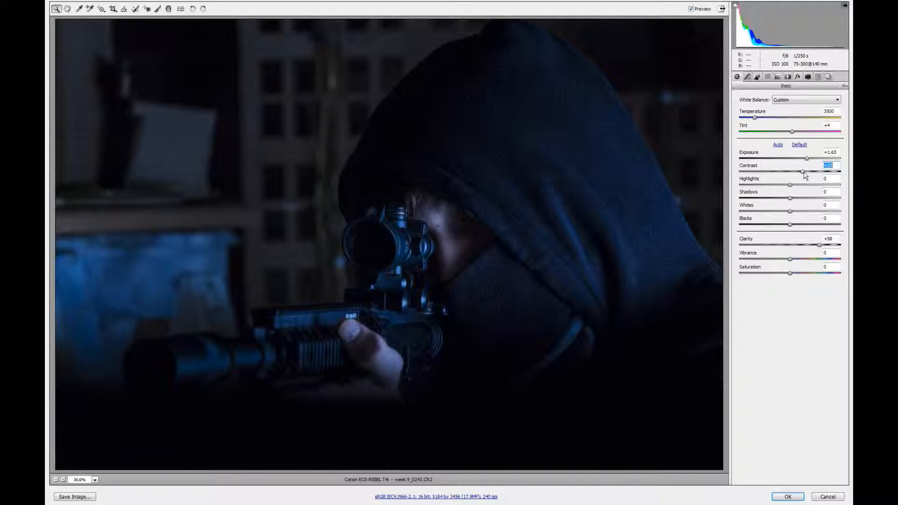
{"action": "left_click_drag", "start_coordinate": [806, 175], "coordinate": [813, 173]}
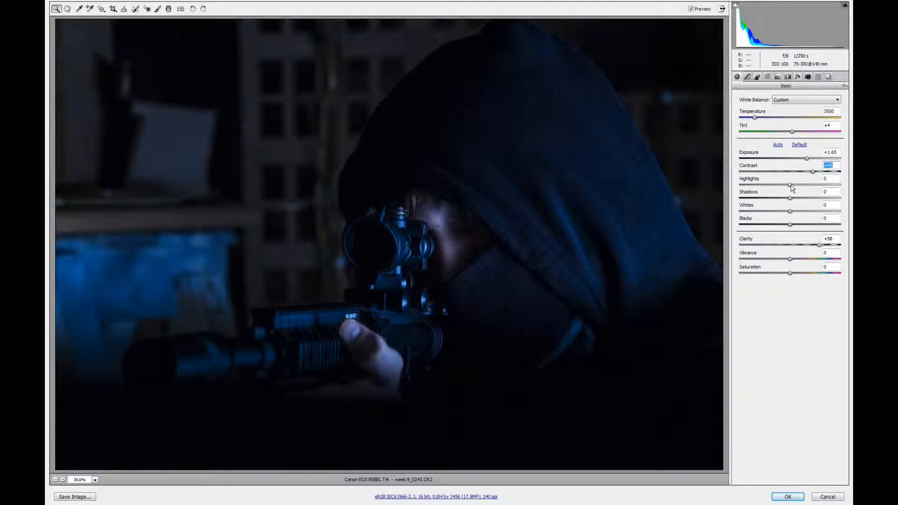
- Set the copy's highlights to -30 and blacks to -41, and apply the raw changes
{"action": "left_click_drag", "start_coordinate": [790, 185], "coordinate": [766, 195]}
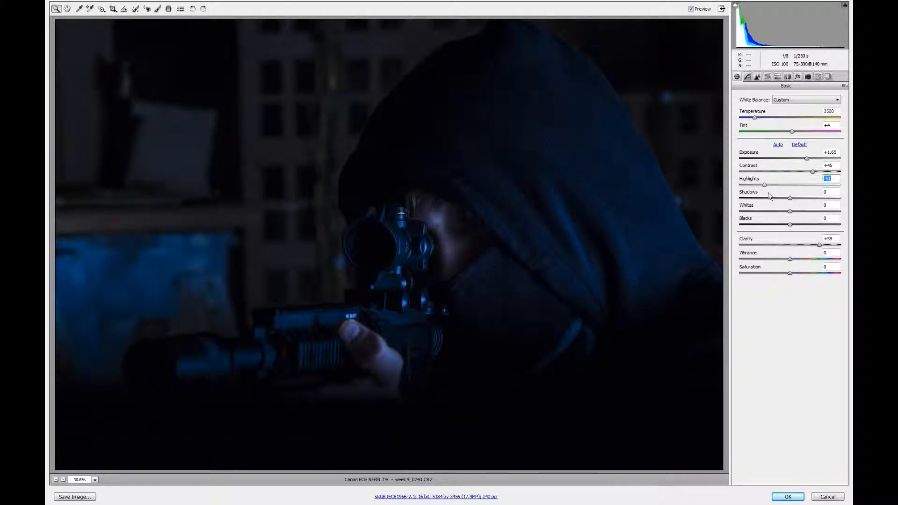
{"action": "left_click_drag", "start_coordinate": [773, 196], "coordinate": [707, 200]}
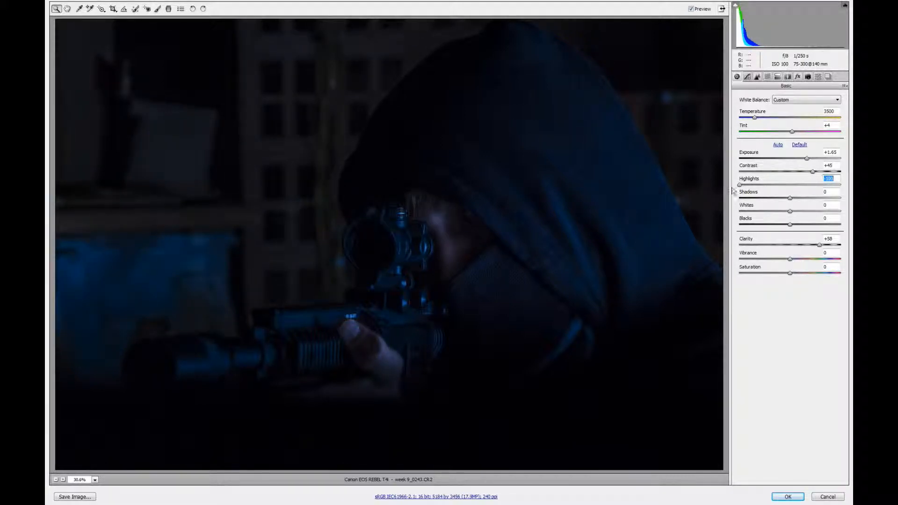
{"action": "left_click_drag", "start_coordinate": [732, 191], "coordinate": [768, 192]}
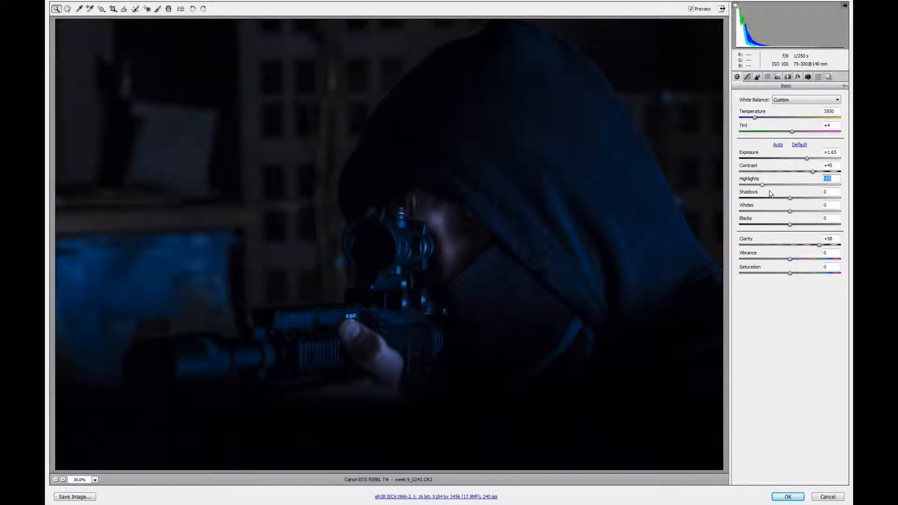
{"action": "left_click", "coordinate": [776, 195]}
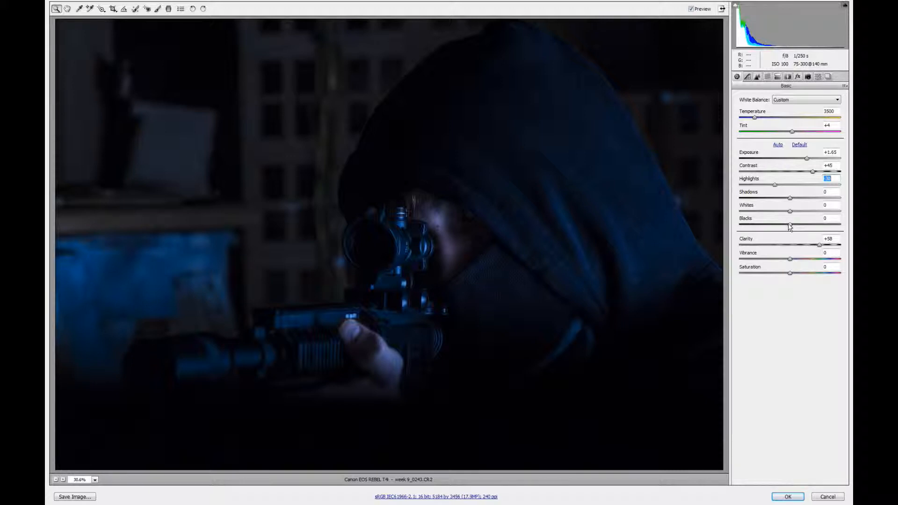
{"action": "left_click_drag", "start_coordinate": [790, 226], "coordinate": [772, 237]}
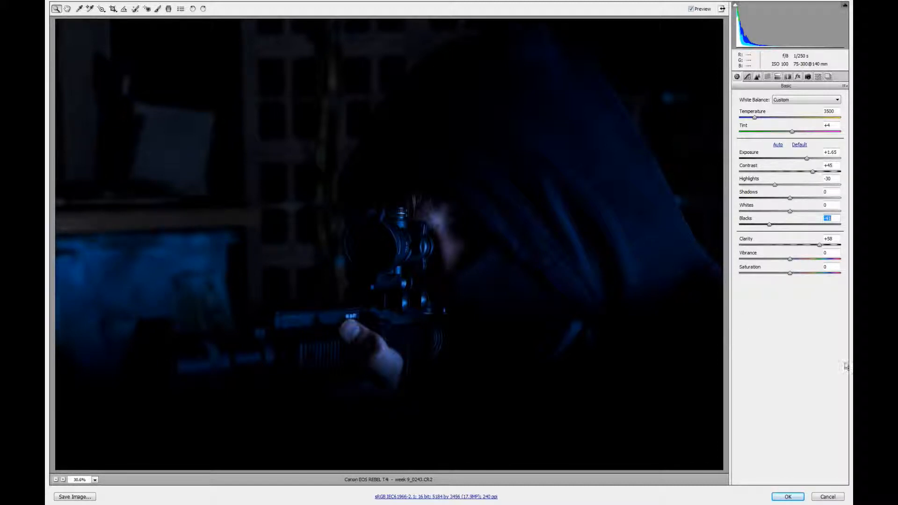
{"action": "left_click", "coordinate": [788, 497]}
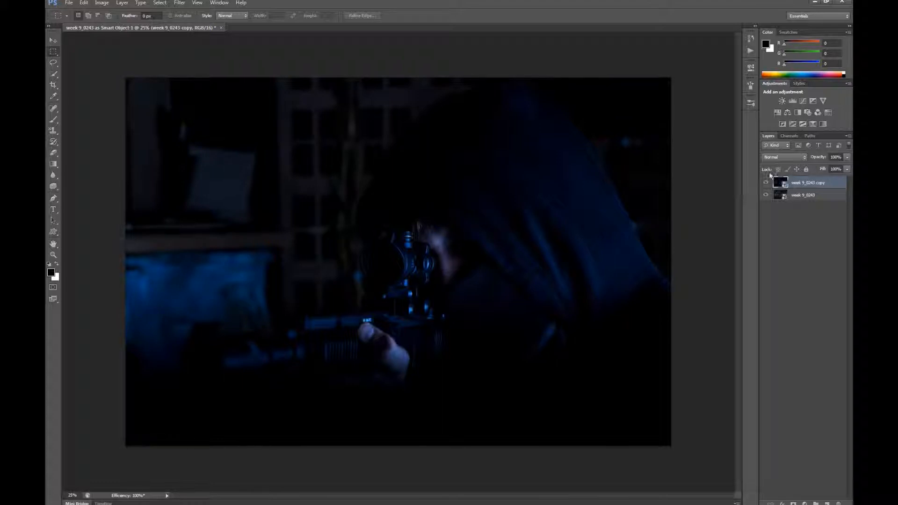
- Compare the image with and without the upper smart object copy, and set the copy's blend mode to Hard Light
{"action": "left_click", "coordinate": [765, 183]}
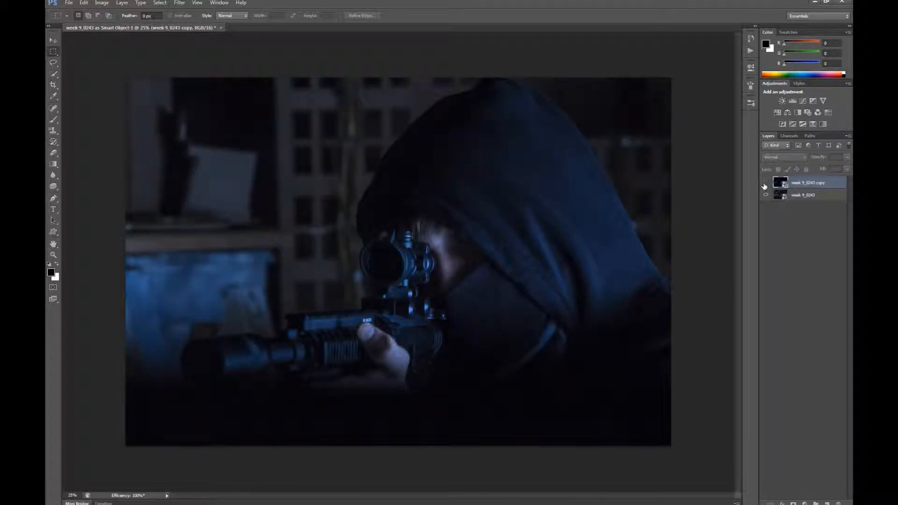
{"action": "left_click", "coordinate": [765, 183]}
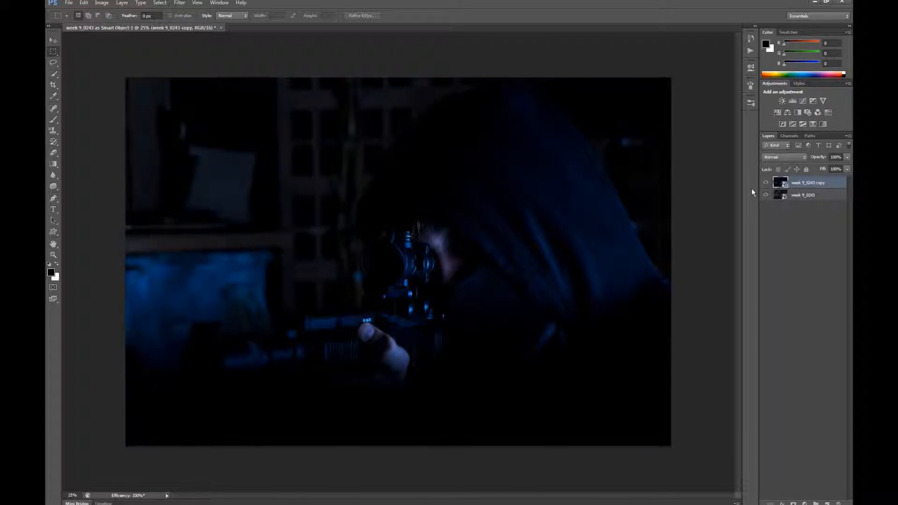
{"action": "left_click", "coordinate": [804, 157]}
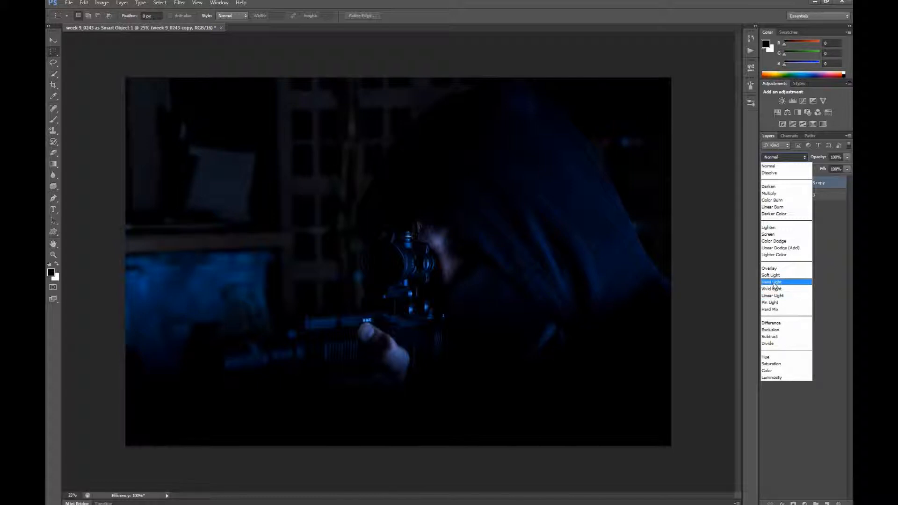
{"action": "left_click", "coordinate": [773, 283]}
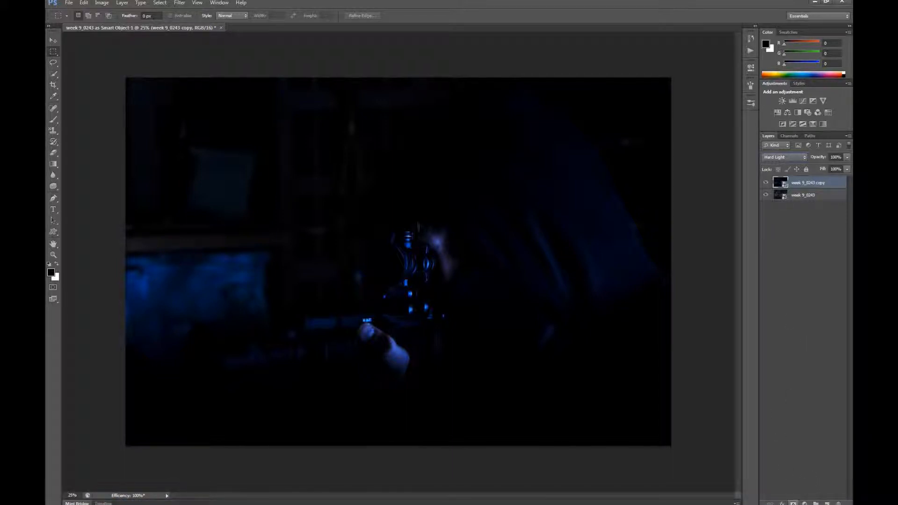
- Add a layer mask to the copy and paint it black over the face and scope with a 400 px brush at 20% opacity
{"action": "left_click", "coordinate": [793, 503]}
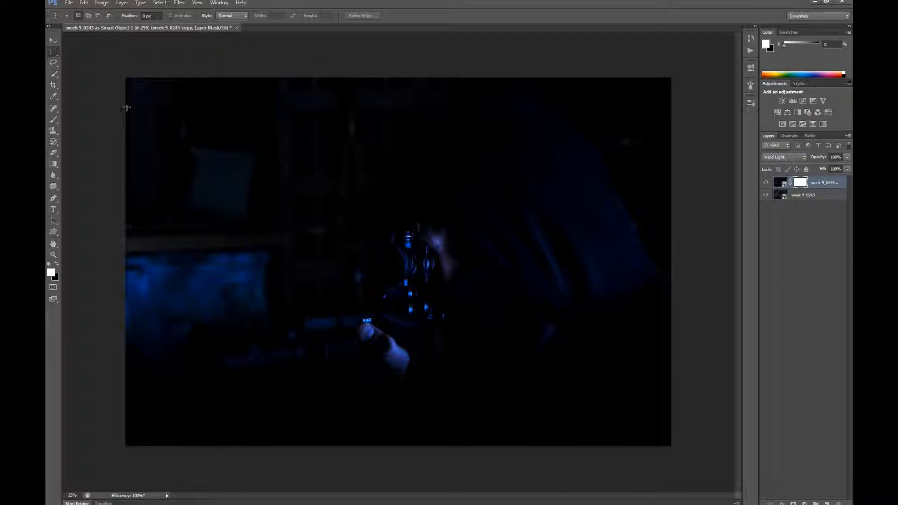
{"action": "key", "text": "b"}
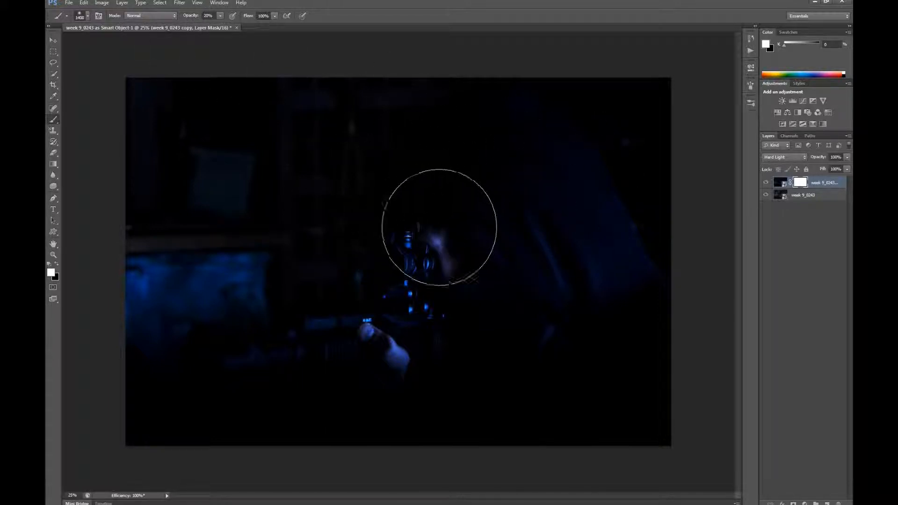
{"action": "key", "text": "bracketleft"}
{"action": "key", "text": "bracketleft"}
{"action": "key", "text": "bracketleft"}
{"action": "key", "text": "bracketleft"}
{"action": "key", "text": "bracketleft"}
{"action": "key", "text": "bracketleft"}
{"action": "key", "text": "bracketleft"}
{"action": "key", "text": "bracketleft"}
{"action": "key", "text": "bracketleft"}
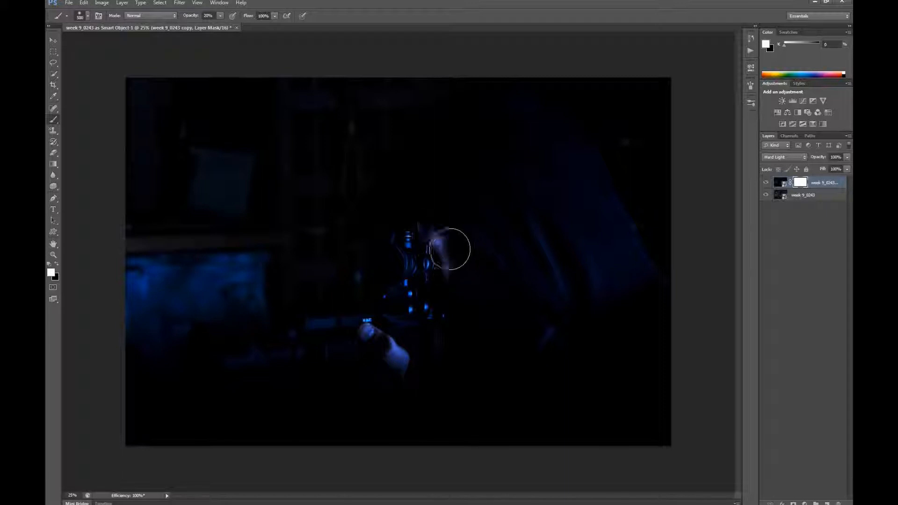
{"action": "key", "text": "bracketleft"}
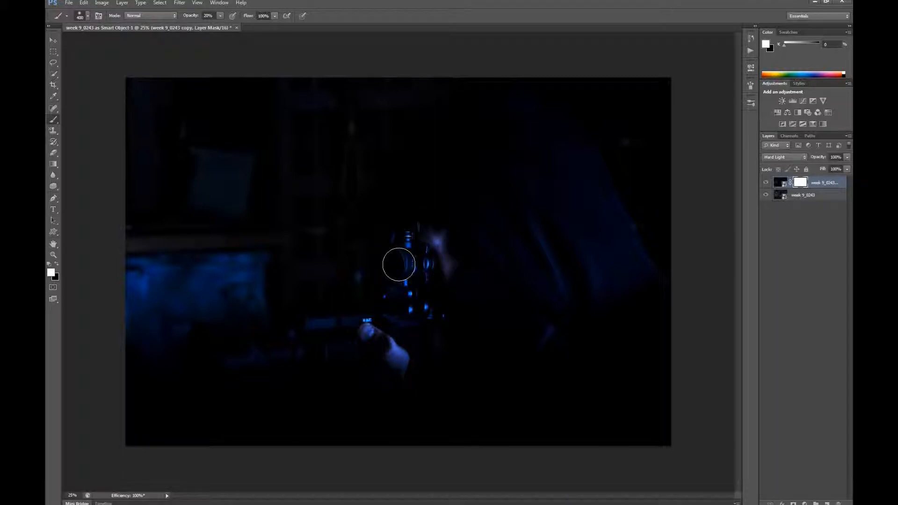
{"action": "key", "text": "x"}
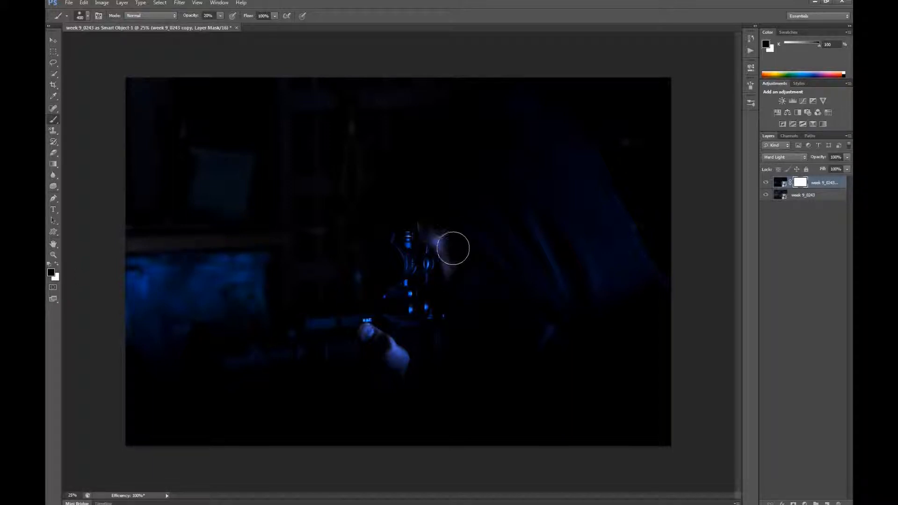
{"action": "mouse_move", "coordinate": [452, 249]}
{"action": "left_mouse_down"}
{"action": "mouse_move", "coordinate": [476, 223]}
{"action": "mouse_move", "coordinate": [476, 254]}
{"action": "mouse_move", "coordinate": [439, 235]}
{"action": "mouse_move", "coordinate": [470, 260]}
{"action": "mouse_move", "coordinate": [453, 251]}
{"action": "mouse_move", "coordinate": [452, 272]}
{"action": "mouse_move", "coordinate": [449, 266]}
{"action": "mouse_move", "coordinate": [456, 266]}
{"action": "mouse_move", "coordinate": [447, 295]}
{"action": "mouse_move", "coordinate": [462, 317]}
{"action": "mouse_move", "coordinate": [447, 307]}
{"action": "mouse_move", "coordinate": [454, 264]}
{"action": "mouse_move", "coordinate": [434, 276]}
{"action": "mouse_move", "coordinate": [415, 254]}
{"action": "left_mouse_up"}
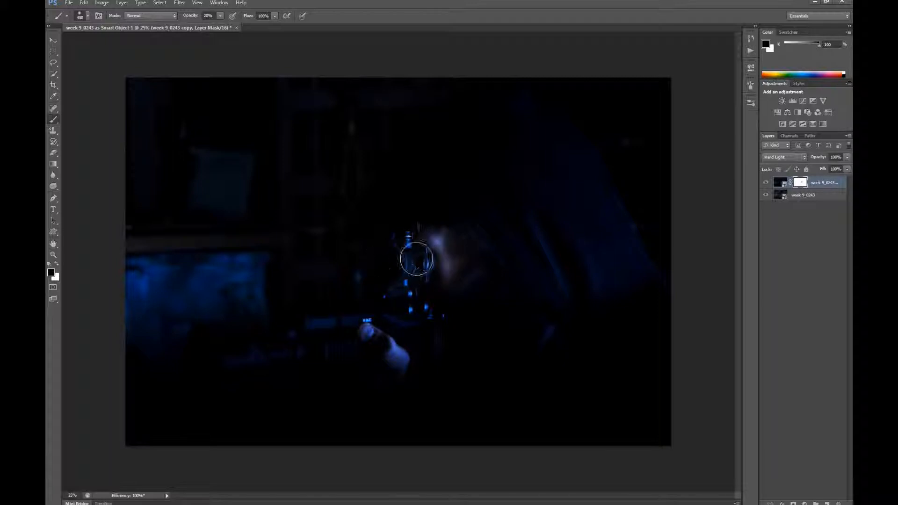
- Raise the brush opacity to 61% and paint the mask black over the face, the scope and the area above the hand
{"action": "left_click", "coordinate": [191, 17]}
{"action": "left_click_drag", "start_coordinate": [191, 18], "coordinate": [211, 19]}
{"action": "mouse_move", "coordinate": [449, 250]}
{"action": "left_mouse_down"}
{"action": "mouse_move", "coordinate": [457, 255]}
{"action": "mouse_move", "coordinate": [458, 241]}
{"action": "left_mouse_up"}
{"action": "mouse_move", "coordinate": [463, 254]}
{"action": "left_mouse_down"}
{"action": "mouse_move", "coordinate": [444, 275]}
{"action": "mouse_move", "coordinate": [446, 250]}
{"action": "mouse_move", "coordinate": [414, 275]}
{"action": "mouse_move", "coordinate": [403, 250]}
{"action": "mouse_move", "coordinate": [430, 277]}
{"action": "mouse_move", "coordinate": [390, 256]}
{"action": "mouse_move", "coordinate": [417, 256]}
{"action": "mouse_move", "coordinate": [387, 264]}
{"action": "mouse_move", "coordinate": [446, 283]}
{"action": "mouse_move", "coordinate": [409, 271]}
{"action": "mouse_move", "coordinate": [410, 322]}
{"action": "mouse_move", "coordinate": [423, 287]}
{"action": "mouse_move", "coordinate": [399, 343]}
{"action": "left_mouse_up"}
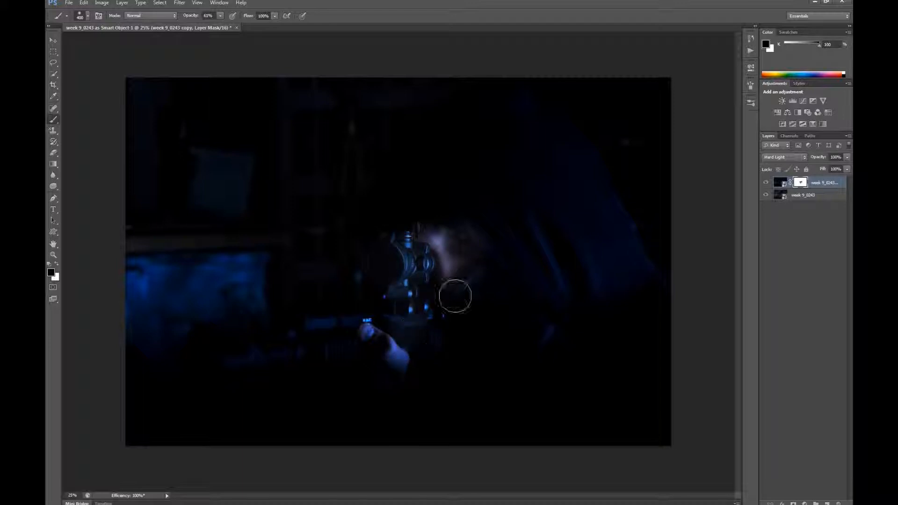
- Enlarge the brush to 600–700 px and paint the mask black over the hand, the rifle body and the shoulder beside the face
{"action": "key", "text": "bracketright"}
{"action": "key", "text": "bracketright"}
{"action": "key", "text": "bracketright"}
{"action": "key", "text": "bracketright"}
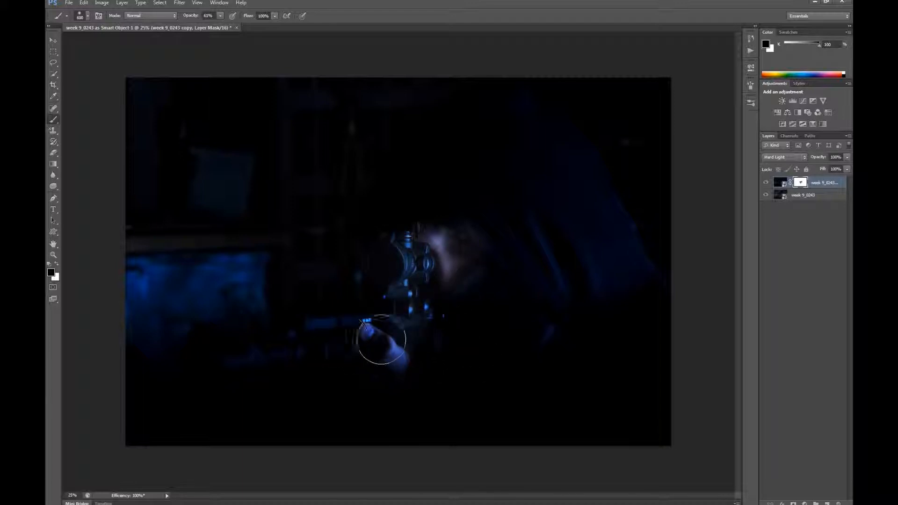
{"action": "mouse_move", "coordinate": [348, 338]}
{"action": "left_mouse_down"}
{"action": "mouse_move", "coordinate": [409, 329]}
{"action": "mouse_move", "coordinate": [379, 331]}
{"action": "mouse_move", "coordinate": [417, 328]}
{"action": "mouse_move", "coordinate": [367, 338]}
{"action": "mouse_move", "coordinate": [469, 337]}
{"action": "mouse_move", "coordinate": [426, 332]}
{"action": "mouse_move", "coordinate": [413, 255]}
{"action": "mouse_move", "coordinate": [403, 275]}
{"action": "mouse_move", "coordinate": [403, 262]}
{"action": "mouse_move", "coordinate": [405, 273]}
{"action": "mouse_move", "coordinate": [376, 267]}
{"action": "mouse_move", "coordinate": [461, 269]}
{"action": "mouse_move", "coordinate": [475, 235]}
{"action": "mouse_move", "coordinate": [456, 260]}
{"action": "mouse_move", "coordinate": [450, 247]}
{"action": "mouse_move", "coordinate": [465, 302]}
{"action": "mouse_move", "coordinate": [476, 282]}
{"action": "mouse_move", "coordinate": [485, 349]}
{"action": "mouse_move", "coordinate": [485, 303]}
{"action": "mouse_move", "coordinate": [449, 379]}
{"action": "mouse_move", "coordinate": [453, 313]}
{"action": "mouse_move", "coordinate": [464, 313]}
{"action": "mouse_move", "coordinate": [444, 245]}
{"action": "mouse_move", "coordinate": [435, 234]}
{"action": "mouse_move", "coordinate": [401, 271]}
{"action": "mouse_move", "coordinate": [420, 226]}
{"action": "mouse_move", "coordinate": [453, 313]}
{"action": "mouse_move", "coordinate": [433, 245]}
{"action": "left_mouse_up"}
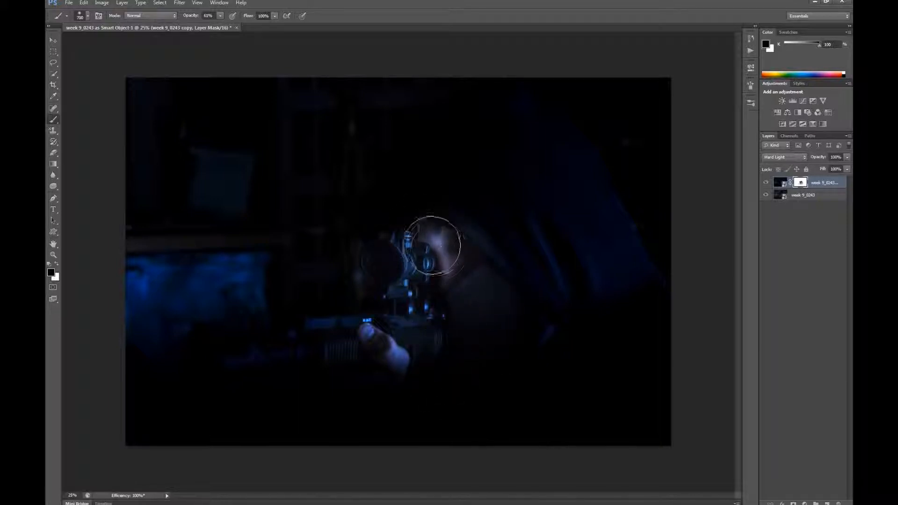
- Adjust the brush size up to 700 px and continue masking out the copy over the scope and the rifle's handguard
{"action": "key", "text": "bracketleft"}
{"action": "key", "text": "bracketleft"}
{"action": "key", "text": "bracketleft"}
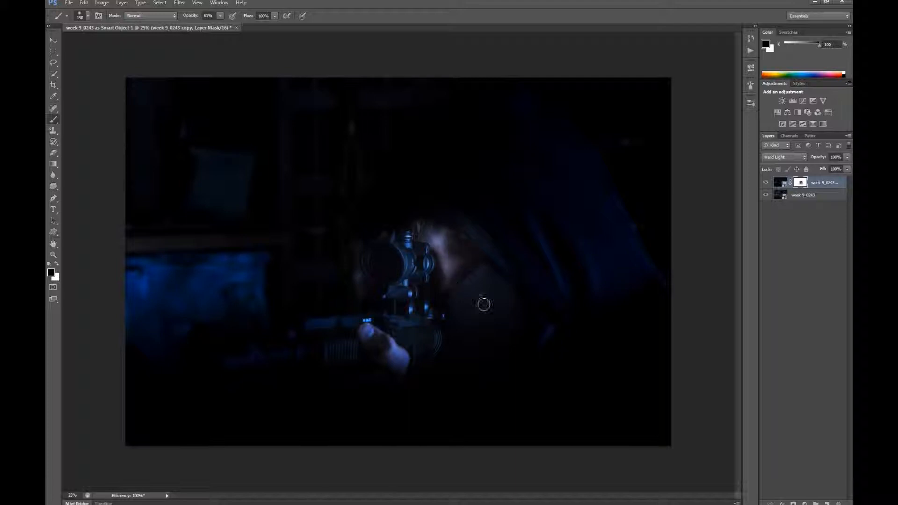
{"action": "key", "text": "bracketright"}
{"action": "key", "text": "bracketright"}
{"action": "key", "text": "bracketright"}
{"action": "key", "text": "bracketright"}
{"action": "key", "text": "bracketright"}
{"action": "key", "text": "bracketright"}
{"action": "key", "text": "bracketright"}
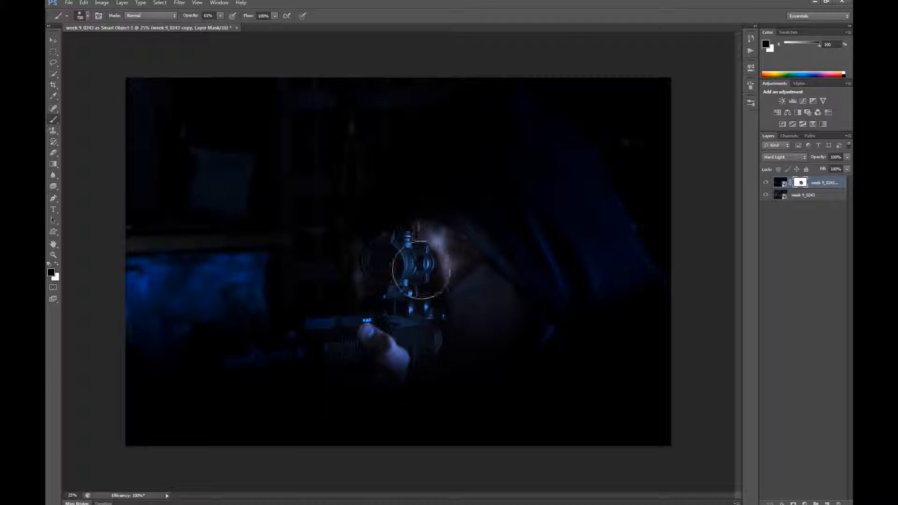
{"action": "mouse_move", "coordinate": [380, 334]}
{"action": "left_mouse_down"}
{"action": "mouse_move", "coordinate": [319, 330]}
{"action": "mouse_move", "coordinate": [364, 406]}
{"action": "mouse_move", "coordinate": [370, 352]}
{"action": "mouse_move", "coordinate": [289, 361]}
{"action": "mouse_move", "coordinate": [258, 388]}
{"action": "mouse_move", "coordinate": [361, 354]}
{"action": "mouse_move", "coordinate": [224, 355]}
{"action": "left_mouse_up"}
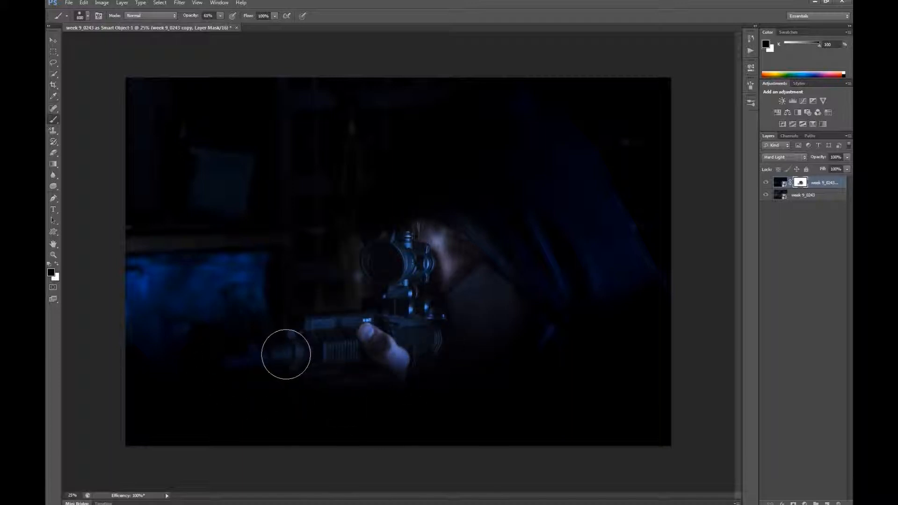
- Reduce the brush to 400 px and paint the mask black along the rifle's barrel to its front end
{"action": "key", "text": "bracketleft"}
{"action": "key", "text": "bracketleft"}
{"action": "key", "text": "bracketleft"}
{"action": "left_click_drag", "start_coordinate": [287, 355], "coordinate": [231, 363]}
{"action": "mouse_move", "coordinate": [307, 360]}
{"action": "left_mouse_down"}
{"action": "mouse_move", "coordinate": [316, 342]}
{"action": "mouse_move", "coordinate": [242, 351]}
{"action": "mouse_move", "coordinate": [202, 386]}
{"action": "mouse_move", "coordinate": [259, 345]}
{"action": "mouse_move", "coordinate": [184, 367]}
{"action": "mouse_move", "coordinate": [286, 365]}
{"action": "mouse_move", "coordinate": [206, 377]}
{"action": "mouse_move", "coordinate": [295, 361]}
{"action": "mouse_move", "coordinate": [220, 366]}
{"action": "mouse_move", "coordinate": [311, 357]}
{"action": "mouse_move", "coordinate": [256, 285]}
{"action": "left_mouse_up"}
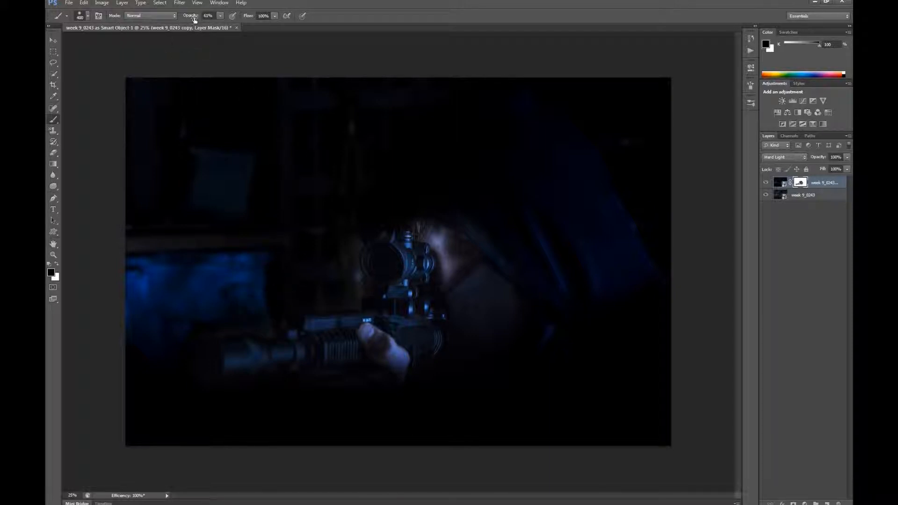
- Paint the mask white over the background just above the barrel, using 31% brush opacity and a brush reduced to 90 px
{"action": "left_click_drag", "start_coordinate": [186, 18], "coordinate": [184, 18]}
{"action": "key", "text": "x"}
{"action": "key", "text": "z"}
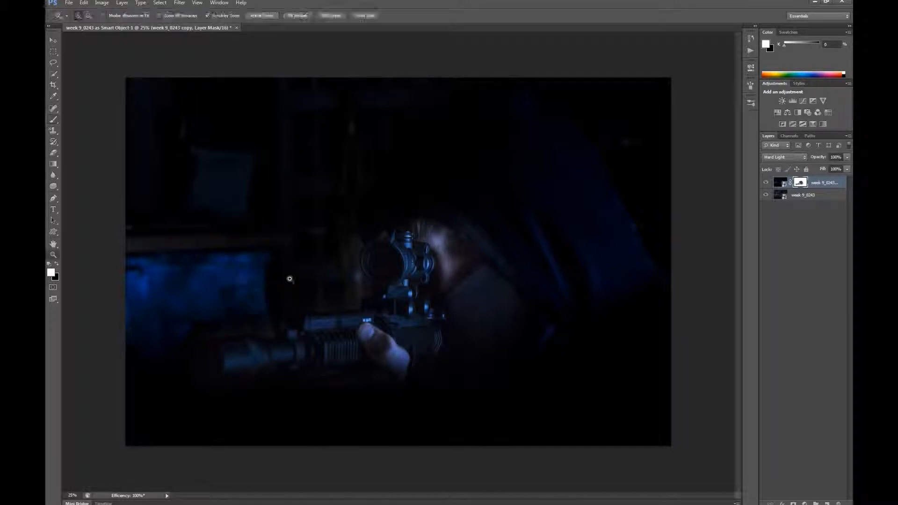
{"action": "left_click_drag", "start_coordinate": [235, 345], "coordinate": [269, 343]}
{"action": "left_click_drag", "start_coordinate": [325, 338], "coordinate": [276, 331]}
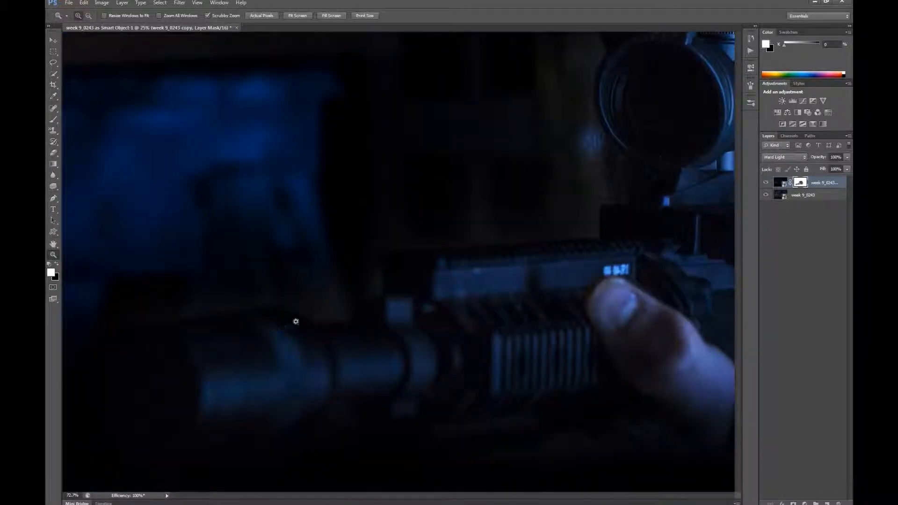
{"action": "key", "text": "b"}
{"action": "scroll", "coordinate": [304, 310], "scroll_direction": "up", "scroll_amount": 1}
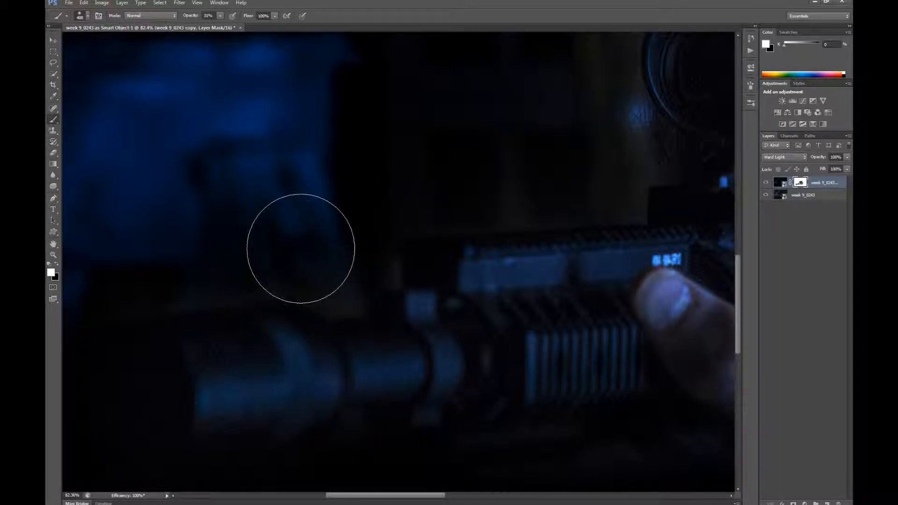
{"action": "key", "text": "bracketleft"}
{"action": "key", "text": "bracketleft"}
{"action": "key", "text": "bracketleft"}
{"action": "key", "text": "bracketleft"}
{"action": "key", "text": "bracketleft"}
{"action": "key", "text": "bracketleft"}
{"action": "key", "text": "bracketleft"}
{"action": "key", "text": "bracketleft"}
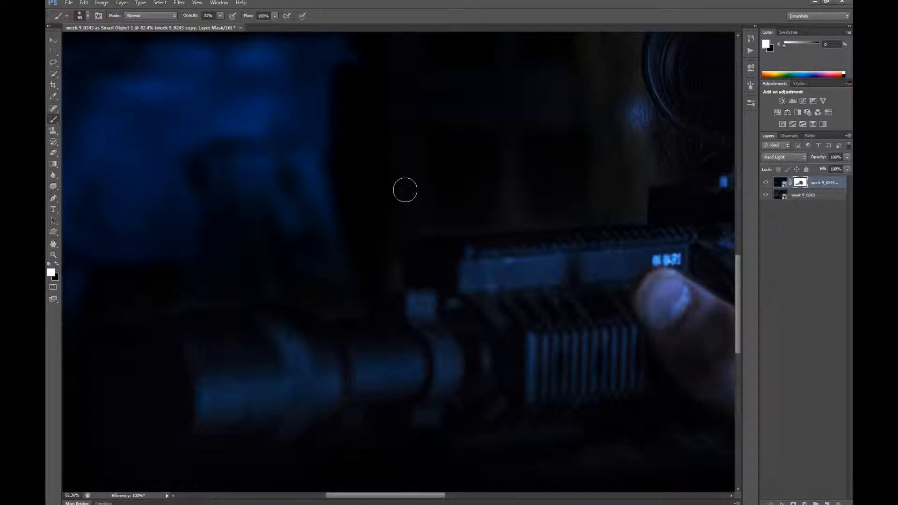
- Enlarge the brush to 250 px and paint the mask white over the background between the scope and the handguard
{"action": "left_click_drag", "start_coordinate": [559, 132], "coordinate": [468, 225]}
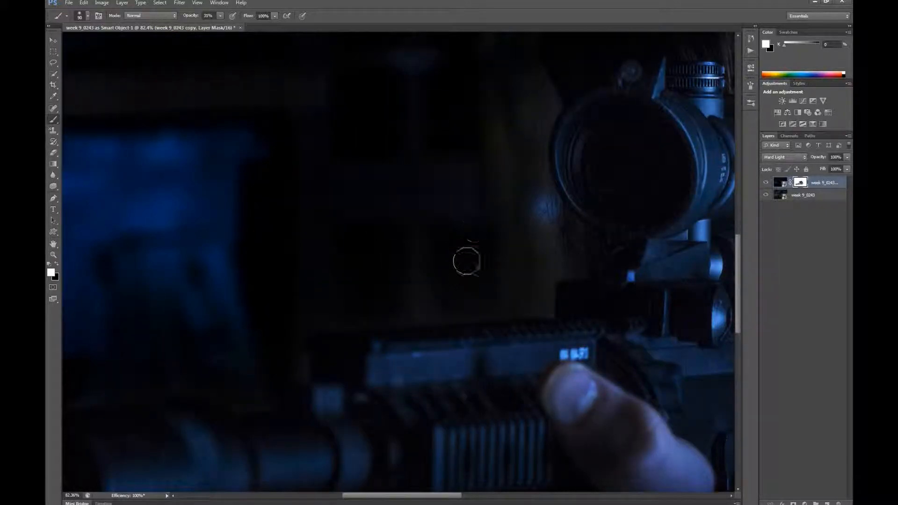
{"action": "key", "text": "bracketright"}
{"action": "key", "text": "bracketright"}
{"action": "key", "text": "bracketright"}
{"action": "key", "text": "bracketright"}
{"action": "key", "text": "bracketright"}
{"action": "key", "text": "bracketright"}
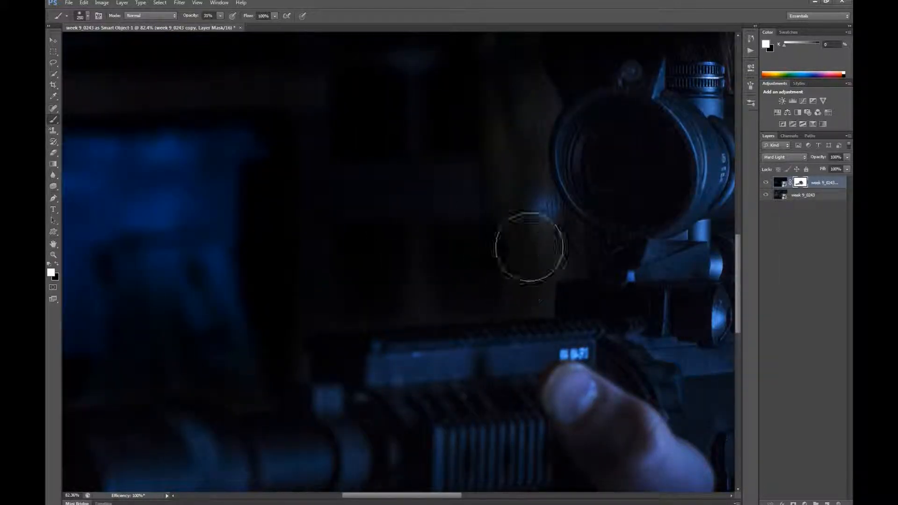
{"action": "left_click_drag", "start_coordinate": [530, 231], "coordinate": [556, 211]}
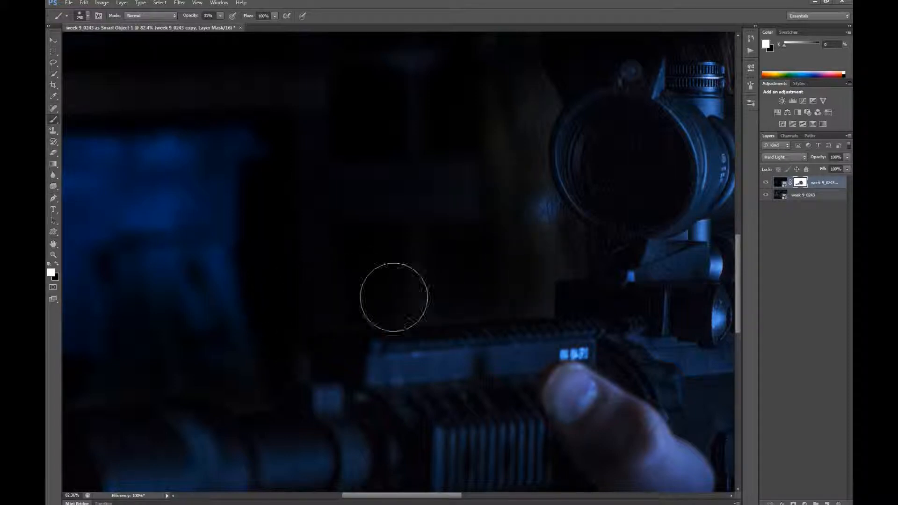
- Raise the brush opacity and paint the mask white over the background around the front of the scope
{"action": "key", "text": "space"}
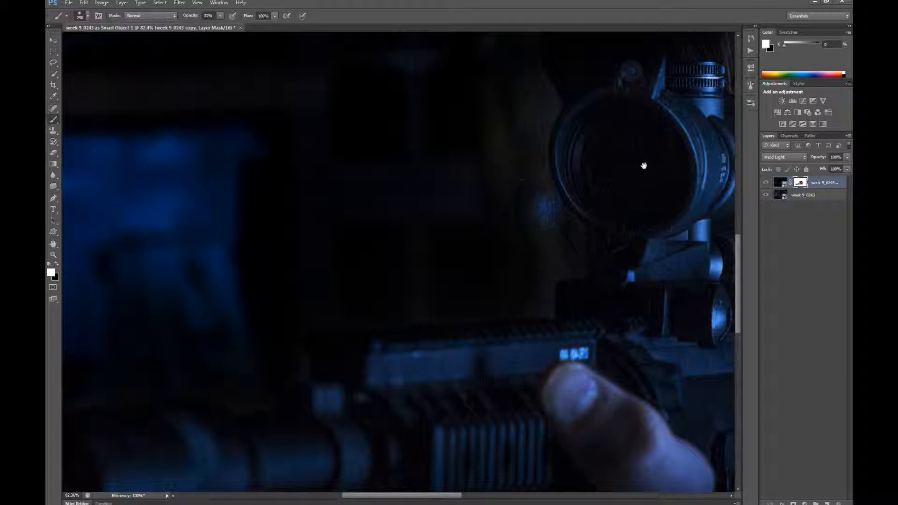
{"action": "left_click_drag", "start_coordinate": [644, 166], "coordinate": [574, 319]}
{"action": "left_click_drag", "start_coordinate": [529, 378], "coordinate": [524, 374]}
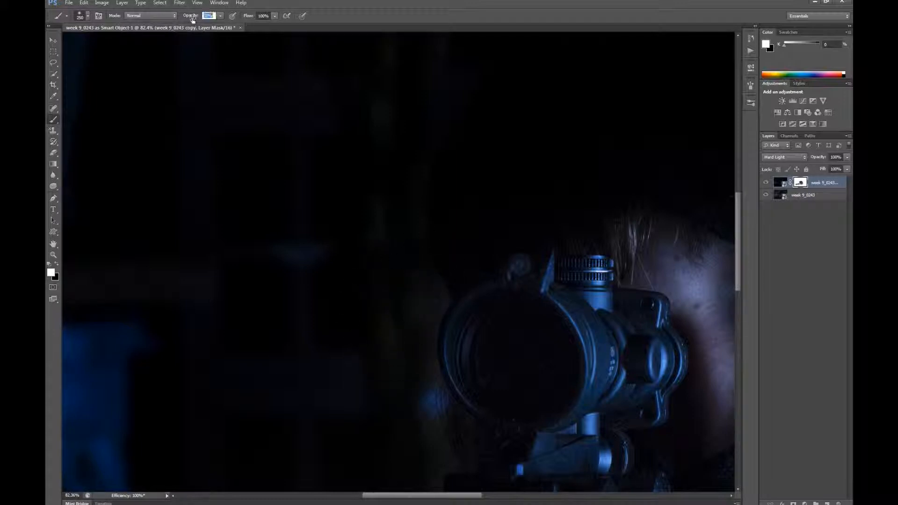
{"action": "mouse_move", "coordinate": [416, 346]}
{"action": "left_mouse_down"}
{"action": "mouse_move", "coordinate": [386, 340]}
{"action": "mouse_move", "coordinate": [415, 293]}
{"action": "mouse_move", "coordinate": [395, 302]}
{"action": "left_mouse_up"}
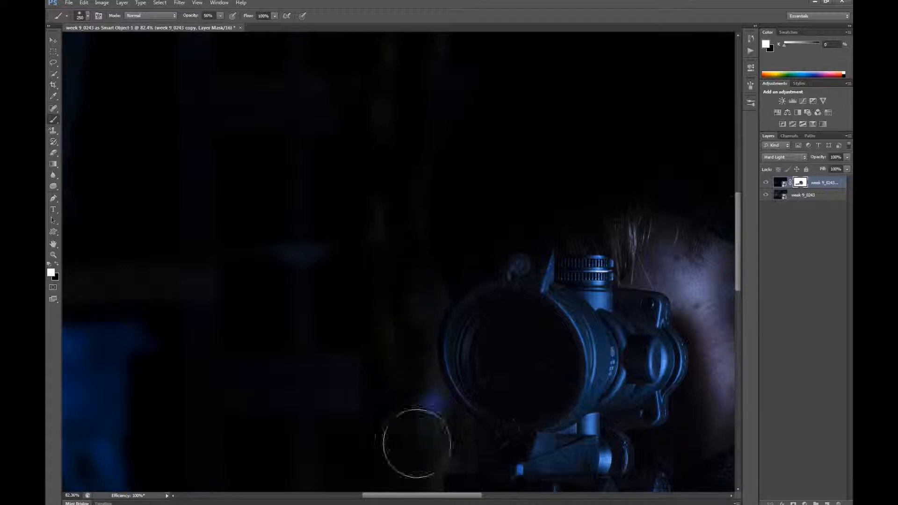
{"action": "left_click_drag", "start_coordinate": [509, 398], "coordinate": [555, 360]}
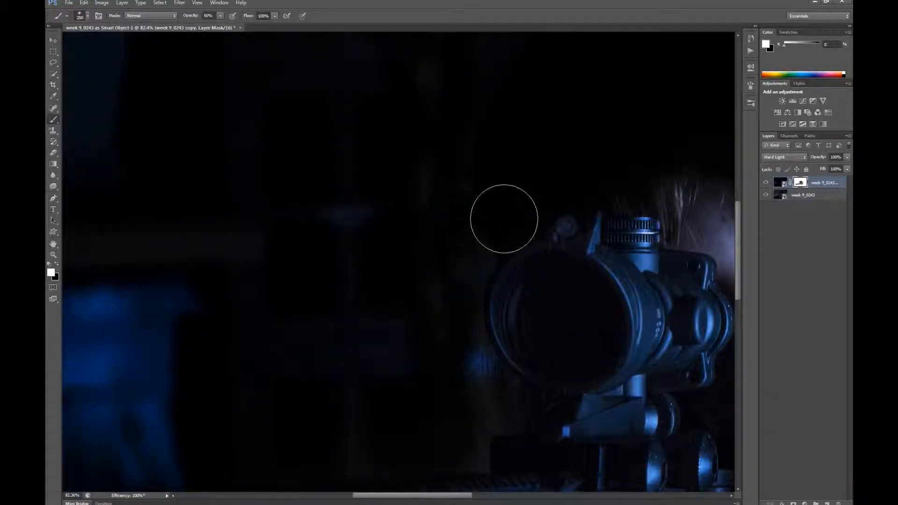
{"action": "left_click_drag", "start_coordinate": [436, 316], "coordinate": [462, 307]}
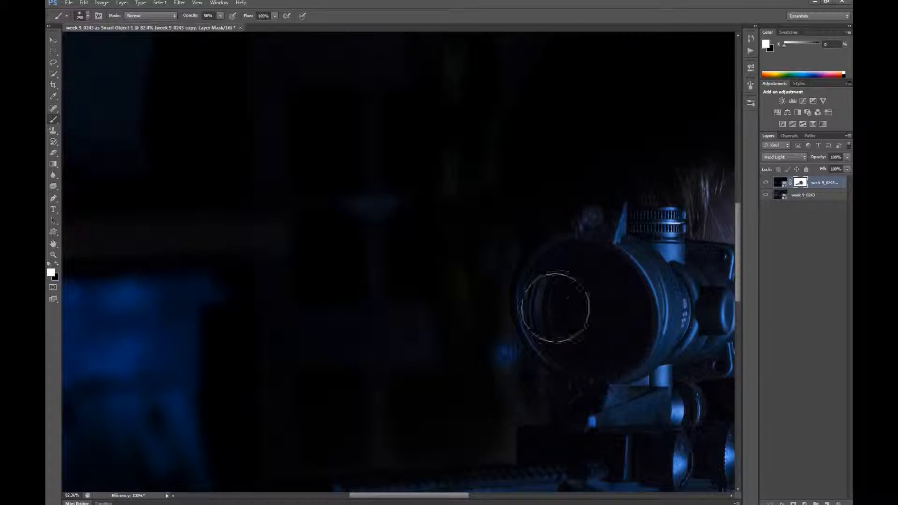
{"action": "left_click_drag", "start_coordinate": [552, 291], "coordinate": [552, 286]}
{"action": "left_click_drag", "start_coordinate": [496, 377], "coordinate": [474, 295]}
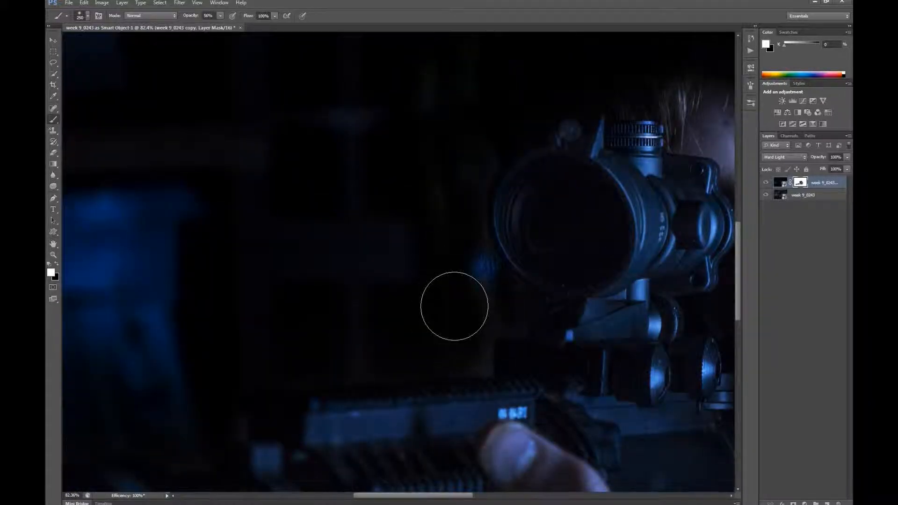
- Shrink the brush to 70 px and restore the mask in white along the background edges just below the scope
{"action": "key", "text": "bracketleft"}
{"action": "key", "text": "bracketleft"}
{"action": "key", "text": "bracketleft"}
{"action": "key", "text": "bracketleft"}
{"action": "key", "text": "bracketleft"}
{"action": "key", "text": "bracketleft"}
{"action": "key", "text": "bracketleft"}
{"action": "key", "text": "bracketleft"}
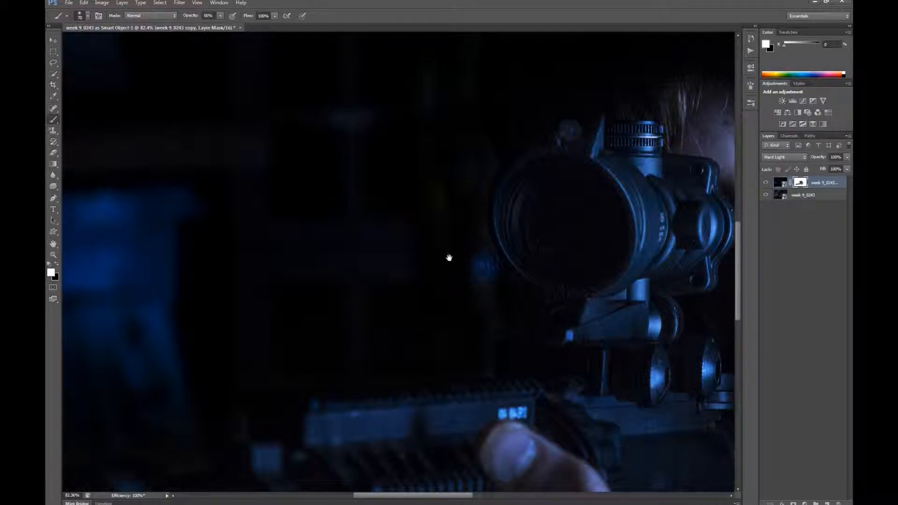
- Check the masking around the scope and face and in the whole image, and add a new empty layer above the masked copy
{"action": "left_click_drag", "start_coordinate": [448, 257], "coordinate": [359, 336]}
{"action": "left_click_drag", "start_coordinate": [447, 159], "coordinate": [345, 184]}
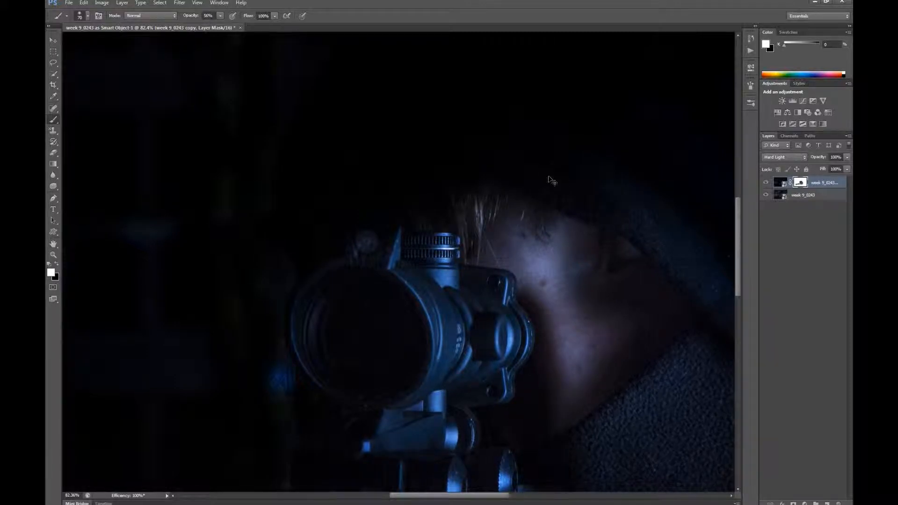
{"action": "scroll", "coordinate": [550, 180], "scroll_direction": "down", "scroll_amount": 5}
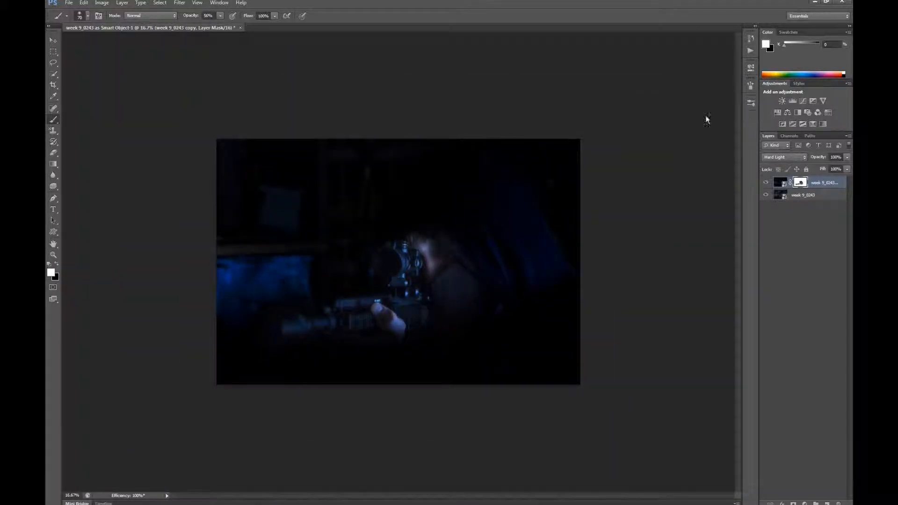
{"action": "scroll", "coordinate": [424, 123], "scroll_direction": "up", "scroll_amount": 1}
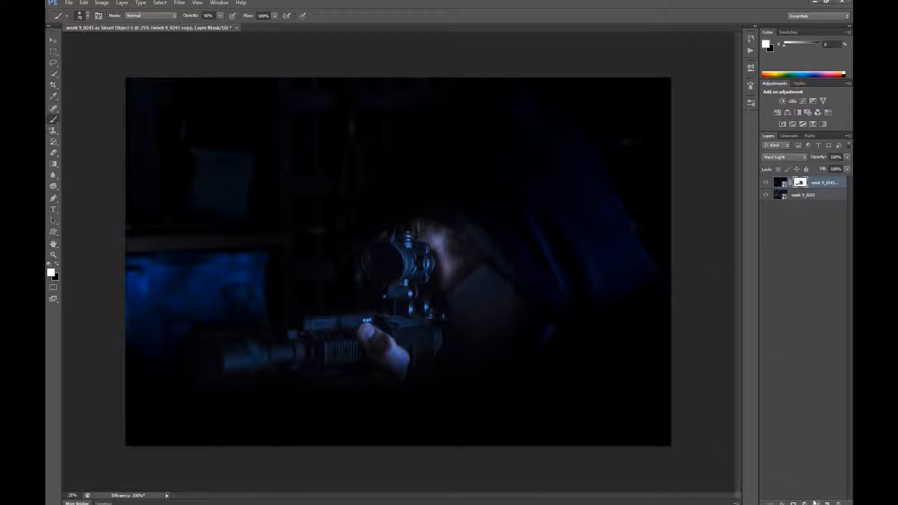
{"action": "left_click", "coordinate": [827, 503]}
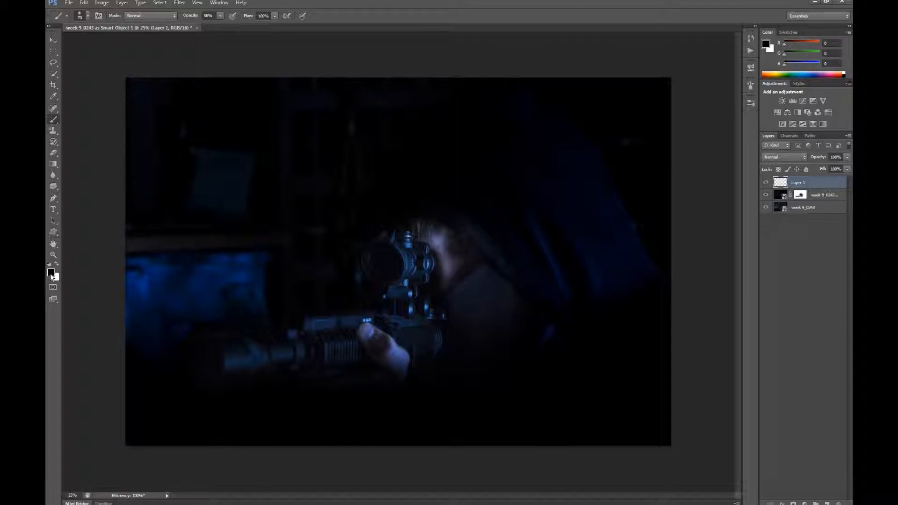
- Enlarge the brush to 1100 px at 25% opacity and paint black on the new layer over the blue background and the shooter's shoulder
{"action": "key", "text": "bracketright"}
{"action": "key", "text": "bracketright"}
{"action": "key", "text": "bracketright"}
{"action": "key", "text": "bracketright"}
{"action": "key", "text": "bracketright"}
{"action": "key", "text": "bracketright"}
{"action": "key", "text": "bracketright"}
{"action": "key", "text": "bracketright"}
{"action": "key", "text": "bracketright"}
{"action": "key", "text": "bracketright"}
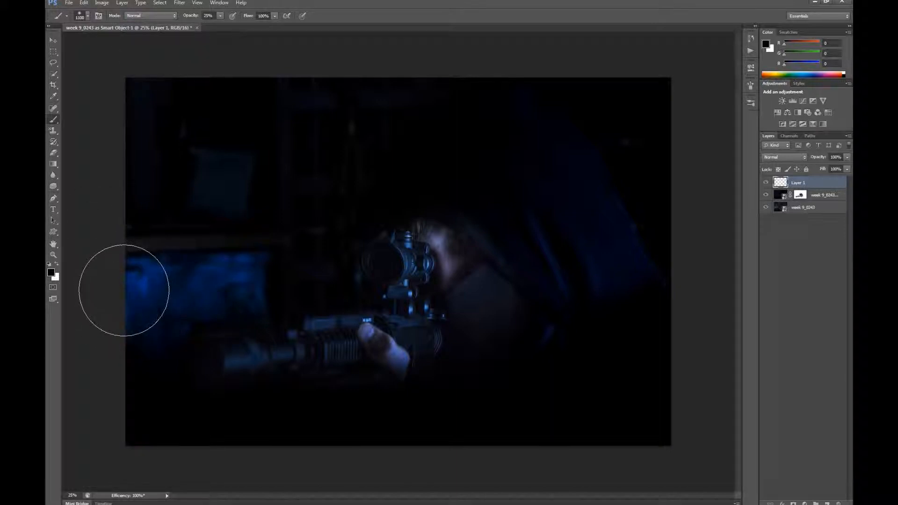
{"action": "mouse_move", "coordinate": [124, 291]}
{"action": "left_mouse_down"}
{"action": "mouse_move", "coordinate": [140, 250]}
{"action": "mouse_move", "coordinate": [128, 281]}
{"action": "mouse_move", "coordinate": [149, 254]}
{"action": "mouse_move", "coordinate": [190, 281]}
{"action": "mouse_move", "coordinate": [271, 246]}
{"action": "mouse_move", "coordinate": [156, 304]}
{"action": "mouse_move", "coordinate": [165, 307]}
{"action": "mouse_move", "coordinate": [200, 283]}
{"action": "mouse_move", "coordinate": [209, 292]}
{"action": "mouse_move", "coordinate": [128, 278]}
{"action": "mouse_move", "coordinate": [214, 257]}
{"action": "mouse_move", "coordinate": [164, 282]}
{"action": "mouse_move", "coordinate": [262, 270]}
{"action": "mouse_move", "coordinate": [155, 303]}
{"action": "mouse_move", "coordinate": [145, 381]}
{"action": "mouse_move", "coordinate": [141, 336]}
{"action": "mouse_move", "coordinate": [175, 416]}
{"action": "mouse_move", "coordinate": [147, 379]}
{"action": "mouse_move", "coordinate": [162, 415]}
{"action": "mouse_move", "coordinate": [153, 300]}
{"action": "mouse_move", "coordinate": [216, 281]}
{"action": "mouse_move", "coordinate": [152, 380]}
{"action": "mouse_move", "coordinate": [220, 450]}
{"action": "mouse_move", "coordinate": [170, 175]}
{"action": "mouse_move", "coordinate": [213, 309]}
{"action": "mouse_move", "coordinate": [172, 305]}
{"action": "mouse_move", "coordinate": [248, 264]}
{"action": "mouse_move", "coordinate": [170, 271]}
{"action": "mouse_move", "coordinate": [207, 170]}
{"action": "mouse_move", "coordinate": [140, 163]}
{"action": "mouse_move", "coordinate": [130, 251]}
{"action": "mouse_move", "coordinate": [116, 251]}
{"action": "mouse_move", "coordinate": [147, 251]}
{"action": "mouse_move", "coordinate": [148, 287]}
{"action": "mouse_move", "coordinate": [236, 273]}
{"action": "mouse_move", "coordinate": [215, 267]}
{"action": "mouse_move", "coordinate": [123, 279]}
{"action": "mouse_move", "coordinate": [177, 295]}
{"action": "mouse_move", "coordinate": [201, 218]}
{"action": "mouse_move", "coordinate": [158, 161]}
{"action": "mouse_move", "coordinate": [161, 141]}
{"action": "mouse_move", "coordinate": [129, 118]}
{"action": "mouse_move", "coordinate": [177, 135]}
{"action": "mouse_move", "coordinate": [161, 199]}
{"action": "mouse_move", "coordinate": [205, 183]}
{"action": "mouse_move", "coordinate": [219, 250]}
{"action": "mouse_move", "coordinate": [146, 306]}
{"action": "left_mouse_up"}
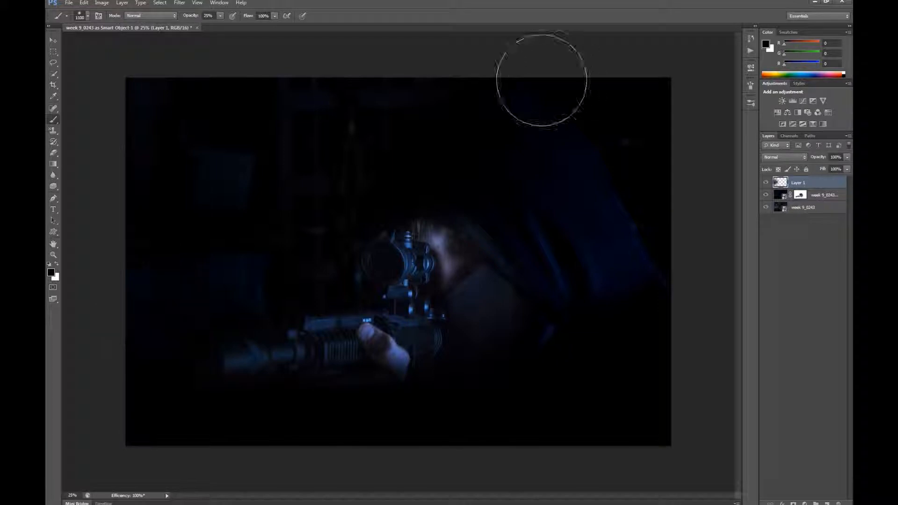
{"action": "mouse_move", "coordinate": [612, 184]}
{"action": "left_mouse_down"}
{"action": "mouse_move", "coordinate": [623, 106]}
{"action": "mouse_move", "coordinate": [651, 134]}
{"action": "mouse_move", "coordinate": [656, 266]}
{"action": "mouse_move", "coordinate": [650, 202]}
{"action": "mouse_move", "coordinate": [658, 201]}
{"action": "mouse_move", "coordinate": [655, 244]}
{"action": "mouse_move", "coordinate": [620, 116]}
{"action": "mouse_move", "coordinate": [653, 273]}
{"action": "mouse_move", "coordinate": [668, 220]}
{"action": "mouse_move", "coordinate": [622, 260]}
{"action": "mouse_move", "coordinate": [643, 97]}
{"action": "mouse_move", "coordinate": [653, 286]}
{"action": "mouse_move", "coordinate": [609, 215]}
{"action": "mouse_move", "coordinate": [609, 316]}
{"action": "mouse_move", "coordinate": [657, 182]}
{"action": "mouse_move", "coordinate": [378, 87]}
{"action": "mouse_move", "coordinate": [768, 161]}
{"action": "mouse_move", "coordinate": [724, 173]}
{"action": "mouse_move", "coordinate": [224, 206]}
{"action": "mouse_move", "coordinate": [219, 255]}
{"action": "mouse_move", "coordinate": [519, 145]}
{"action": "mouse_move", "coordinate": [669, 260]}
{"action": "mouse_move", "coordinate": [618, 224]}
{"action": "mouse_move", "coordinate": [604, 338]}
{"action": "left_mouse_up"}
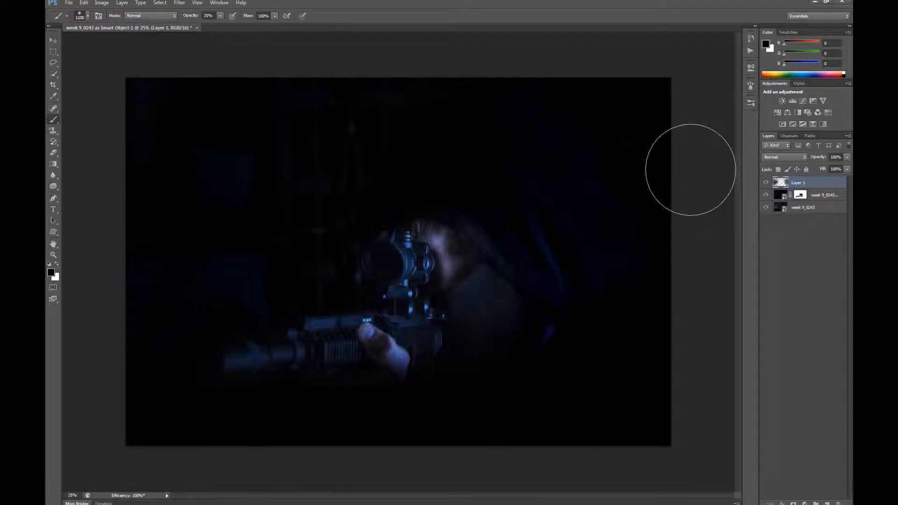
- Examine the darkened background around the rifle's muzzle up close, and how it blends into the rest of the image
{"action": "key", "text": "z"}
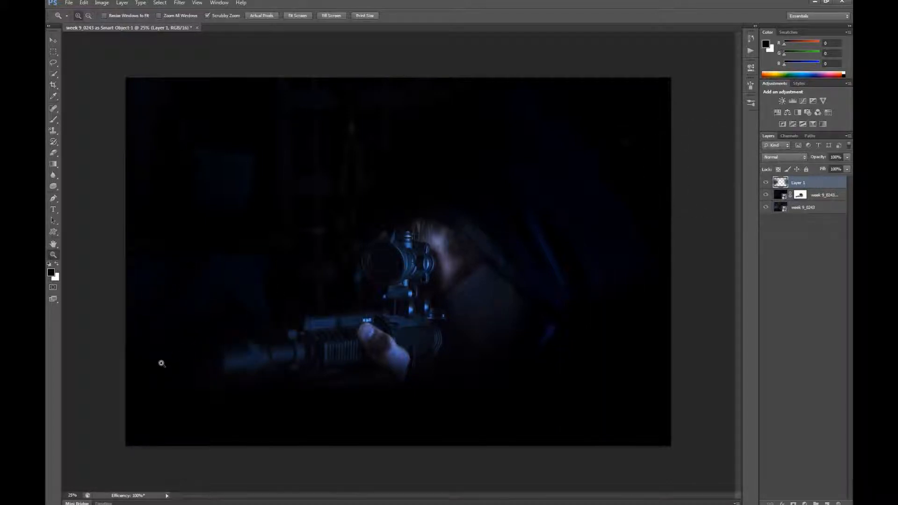
{"action": "mouse_move", "coordinate": [161, 363]}
{"action": "left_mouse_down"}
{"action": "mouse_move", "coordinate": [268, 364]}
{"action": "mouse_move", "coordinate": [279, 355]}
{"action": "mouse_move", "coordinate": [231, 343]}
{"action": "left_mouse_up"}
{"action": "key", "text": "b"}
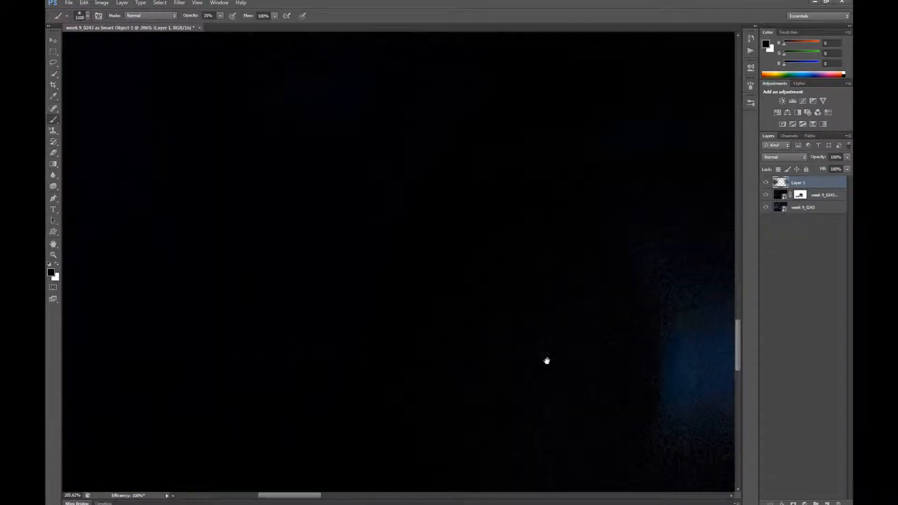
{"action": "left_click_drag", "start_coordinate": [546, 360], "coordinate": [479, 263]}
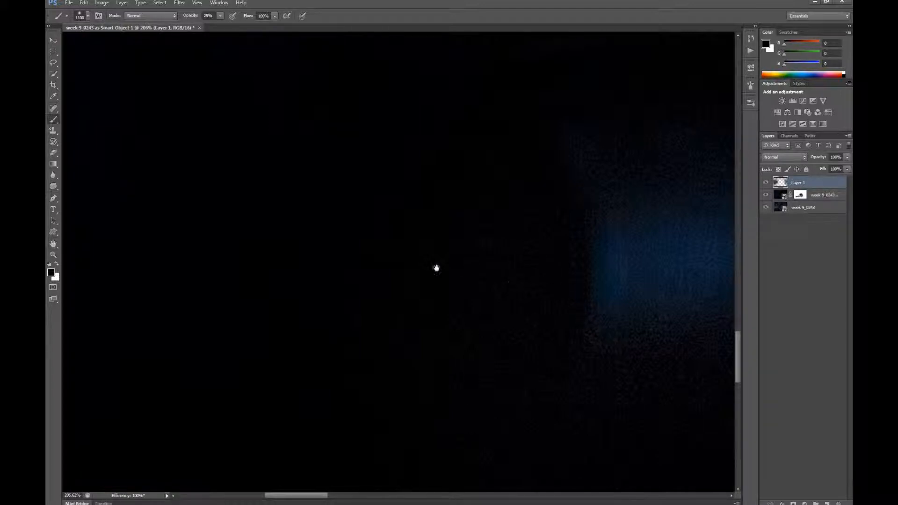
{"action": "left_click_drag", "start_coordinate": [445, 281], "coordinate": [590, 240]}
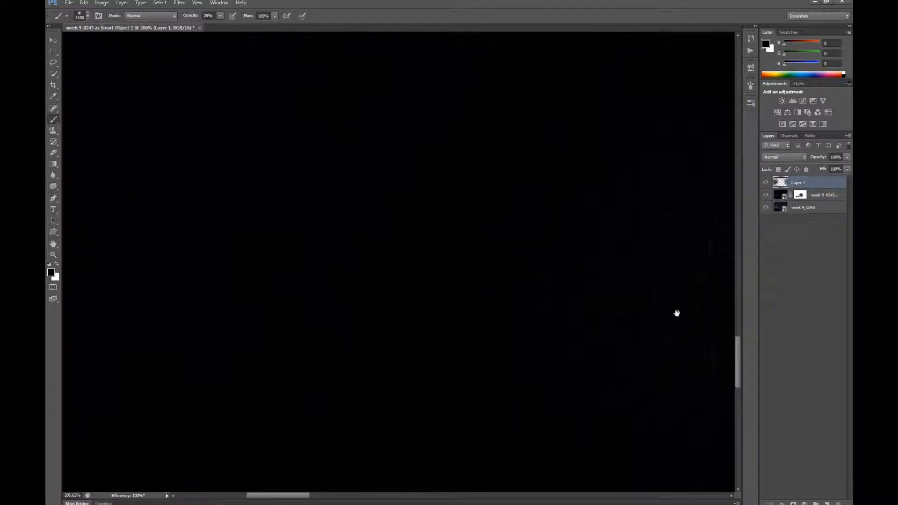
{"action": "left_click_drag", "start_coordinate": [629, 305], "coordinate": [599, 292]}
{"action": "key", "text": "z"}
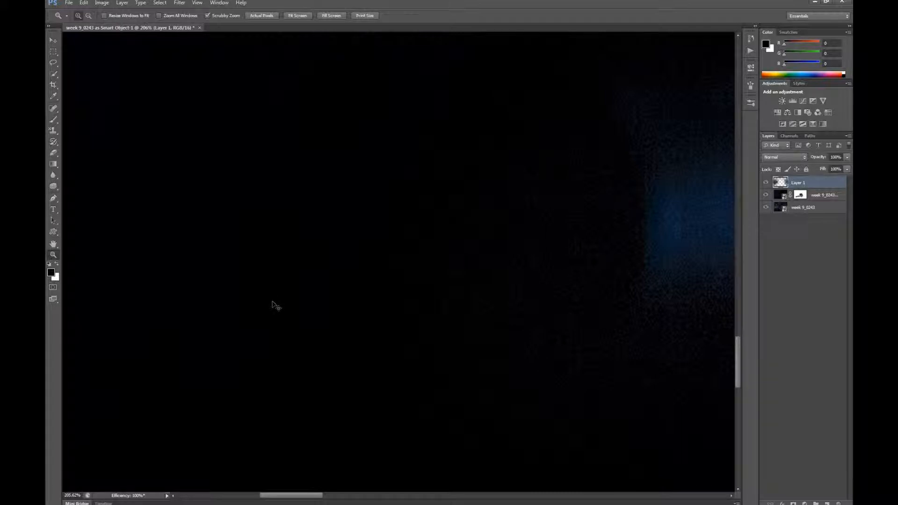
{"action": "key", "text": "ctrl+1"}
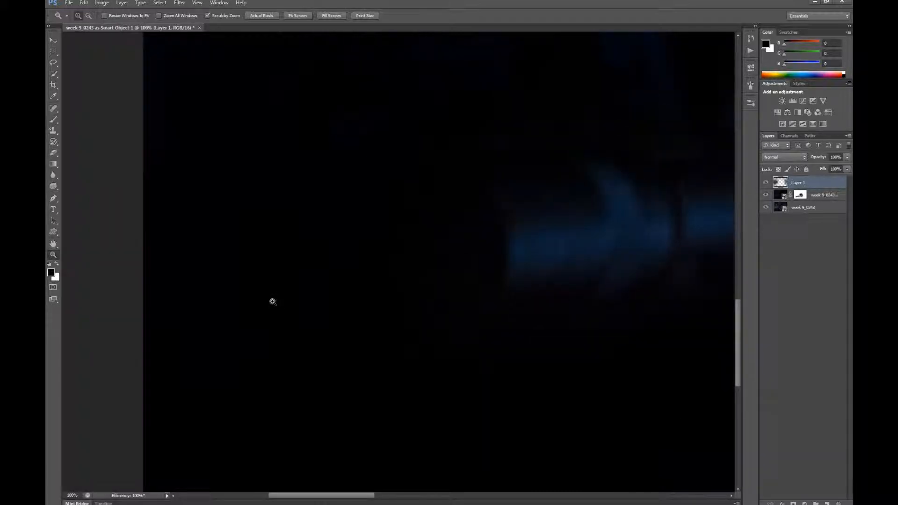
{"action": "key", "text": "ctrl+minus"}
{"action": "key", "text": "ctrl+minus"}
{"action": "key", "text": "ctrl+minus"}
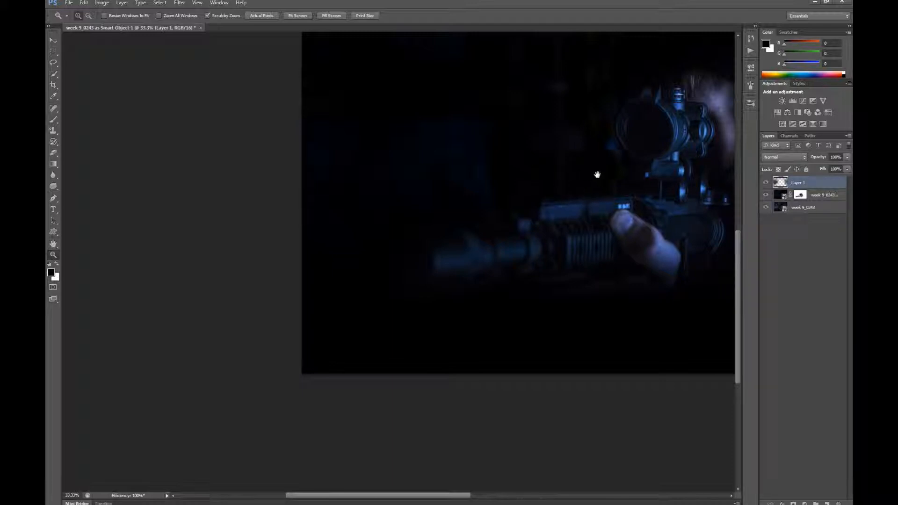
{"action": "left_click_drag", "start_coordinate": [597, 174], "coordinate": [475, 252]}
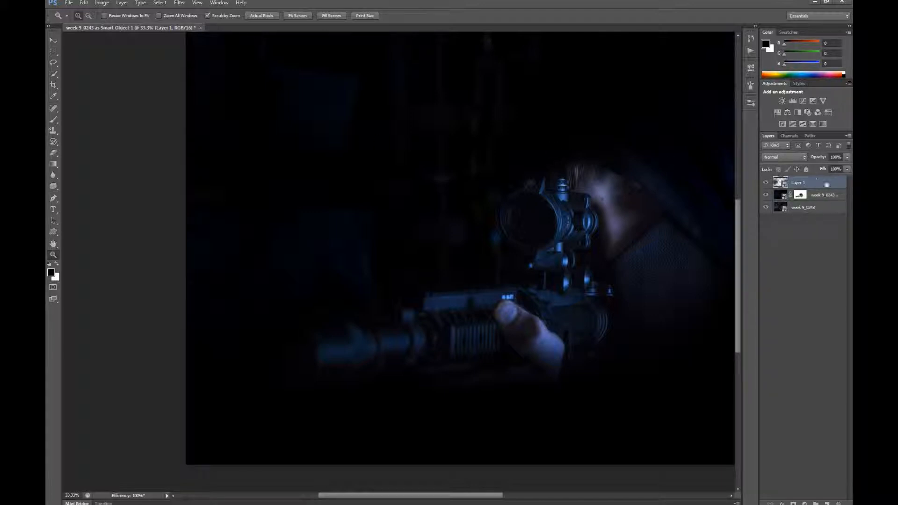
- Open the Add Noise filter for the black-painted smart object layer and move its dialog away from the middle of the photo
{"action": "right_click", "coordinate": [830, 184]}
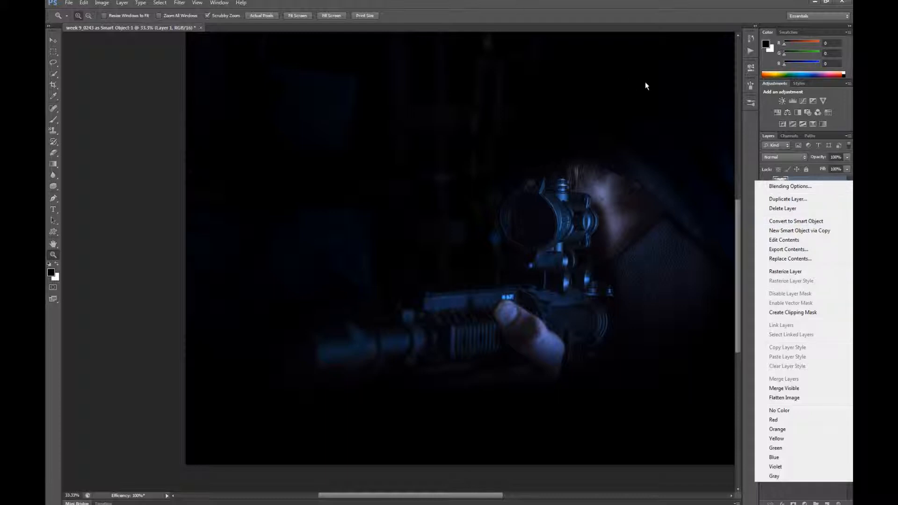
{"action": "left_click", "coordinate": [660, 21]}
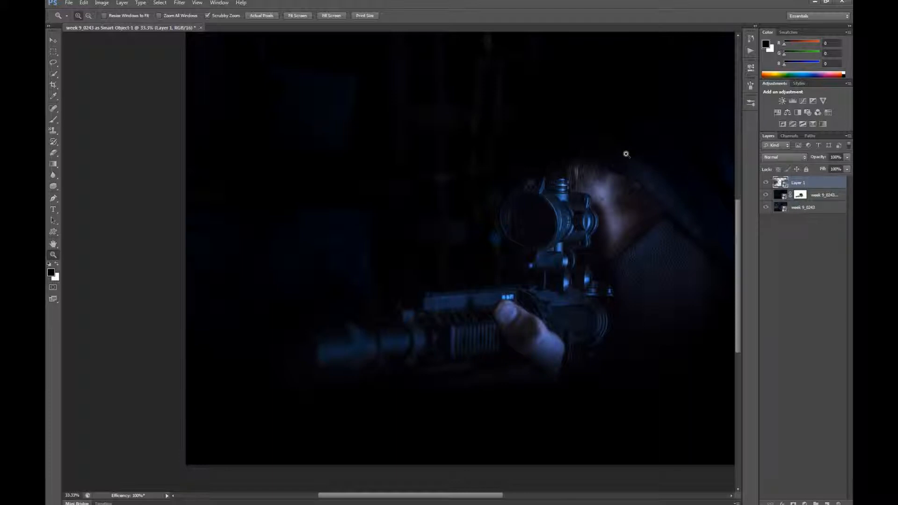
{"action": "left_click", "coordinate": [181, 3]}
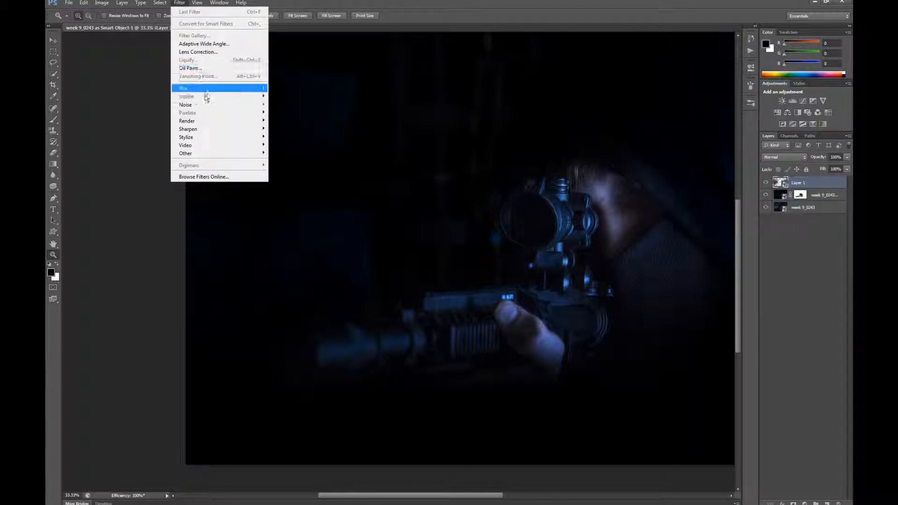
{"action": "mouse_move", "coordinate": [207, 108]}
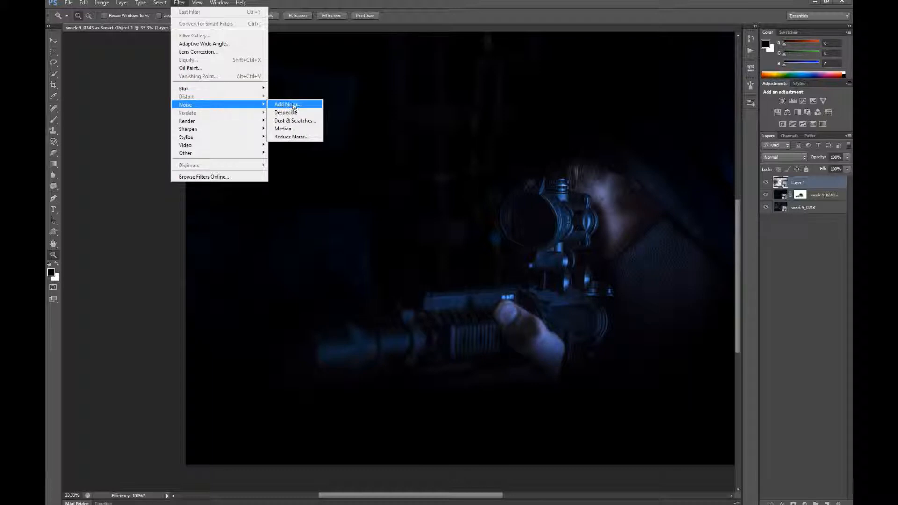
{"action": "left_click", "coordinate": [293, 107]}
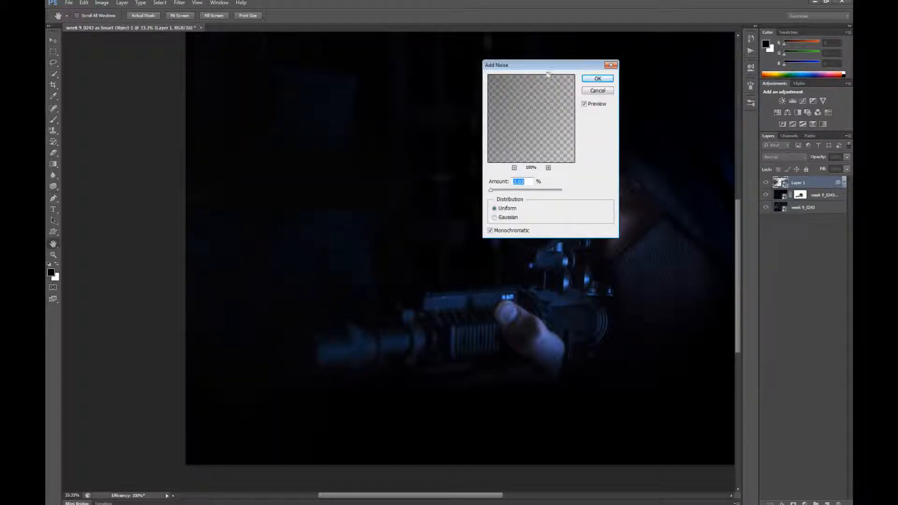
{"action": "left_click_drag", "start_coordinate": [556, 70], "coordinate": [635, 65]}
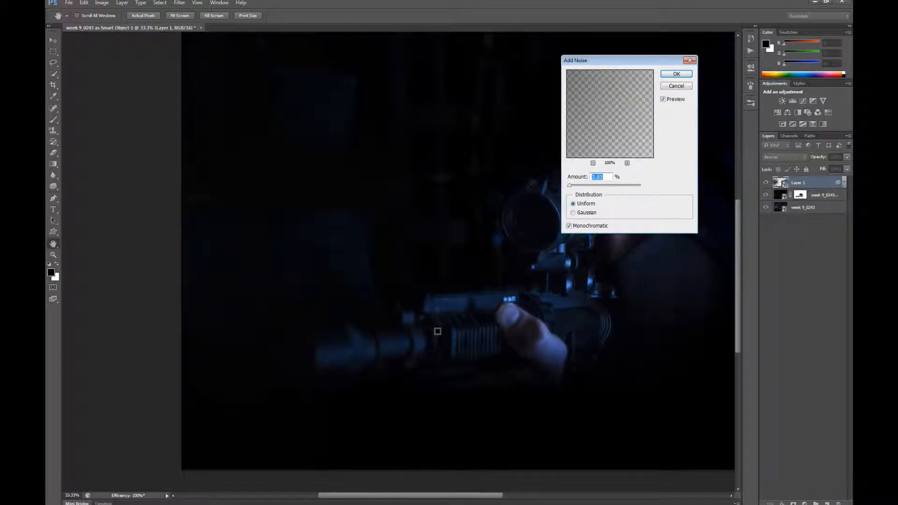
- Set the noise amount to 4.27% while checking the dark background at 100%, and apply the uniform monochromatic noise
{"action": "key", "text": "ctrl+plus"}
{"action": "key", "text": "ctrl+plus"}
{"action": "key", "text": "ctrl+plus"}
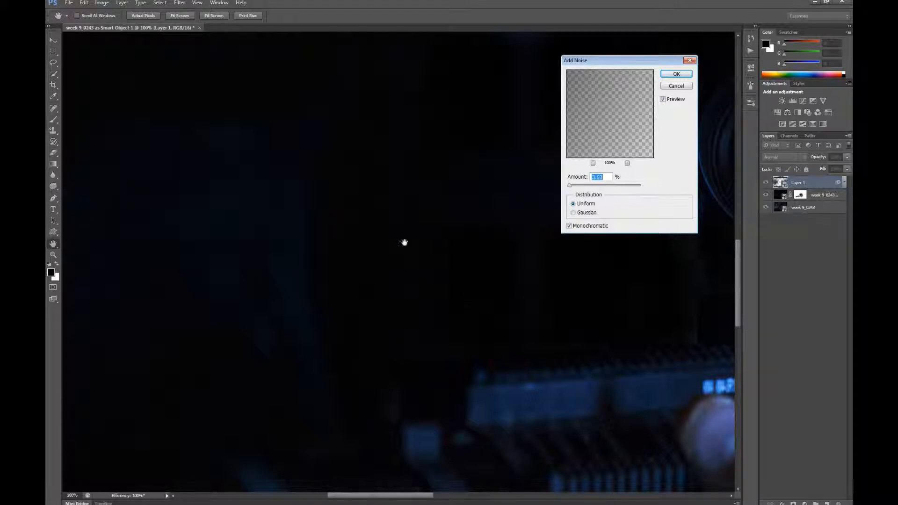
{"action": "left_click_drag", "start_coordinate": [403, 243], "coordinate": [406, 205]}
{"action": "left_click_drag", "start_coordinate": [433, 341], "coordinate": [517, 332]}
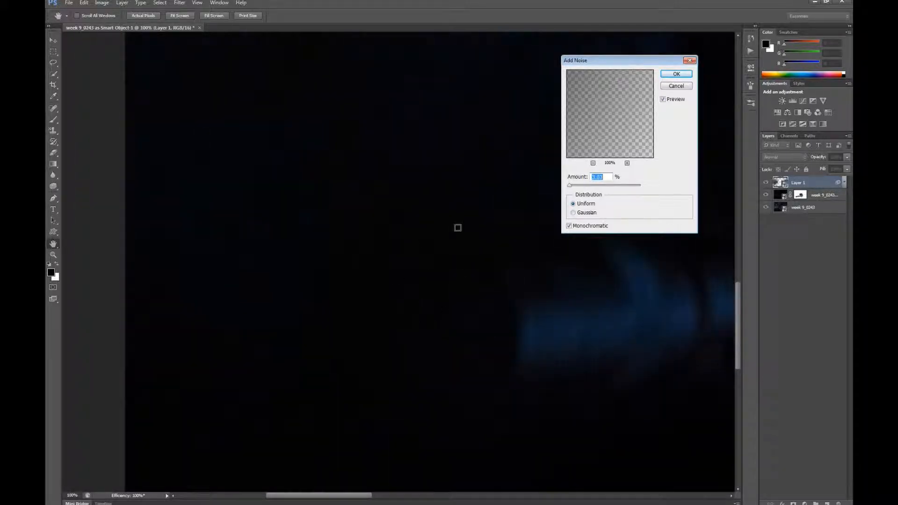
{"action": "left_click_drag", "start_coordinate": [459, 226], "coordinate": [511, 220]}
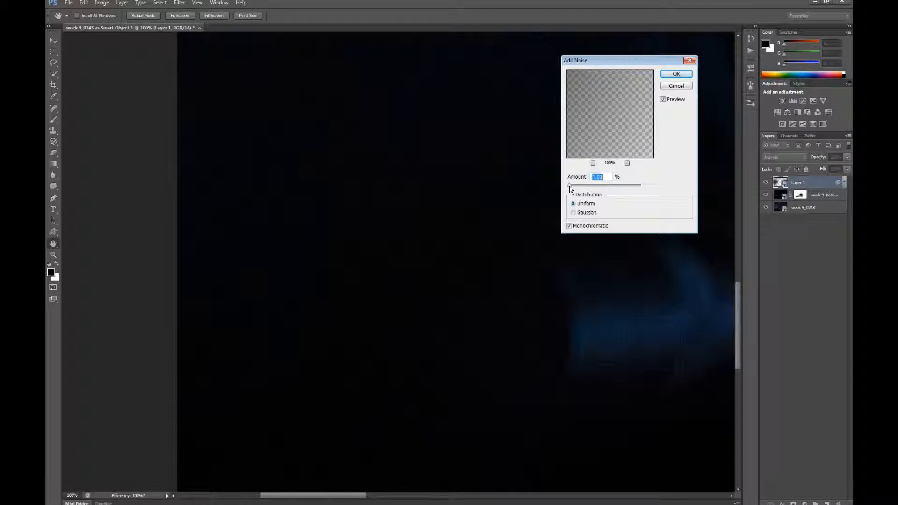
{"action": "left_click_drag", "start_coordinate": [569, 187], "coordinate": [571, 187]}
{"action": "left_click_drag", "start_coordinate": [581, 177], "coordinate": [582, 179]}
{"action": "left_click_drag", "start_coordinate": [583, 178], "coordinate": [581, 178]}
{"action": "left_click_drag", "start_coordinate": [375, 226], "coordinate": [360, 193]}
{"action": "left_click_drag", "start_coordinate": [345, 193], "coordinate": [209, 310]}
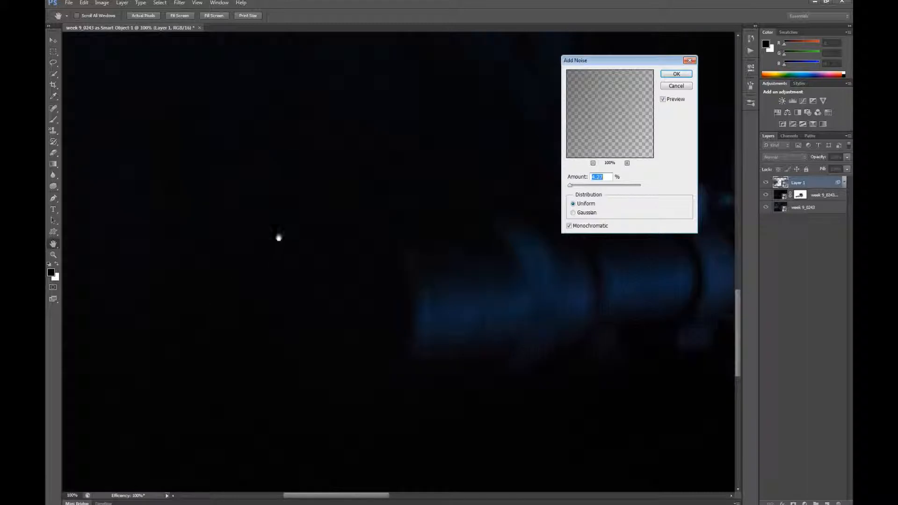
{"action": "left_click_drag", "start_coordinate": [325, 339], "coordinate": [318, 326]}
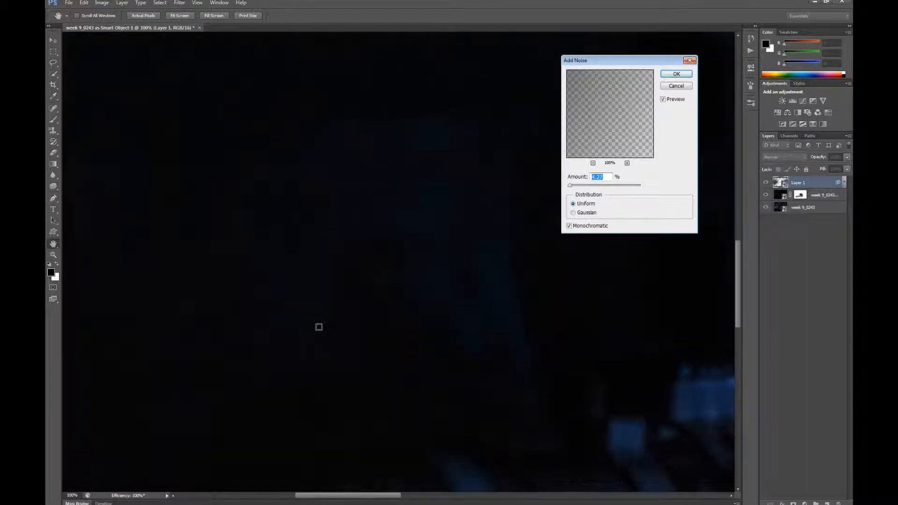
{"action": "key", "text": "ctrl+0"}
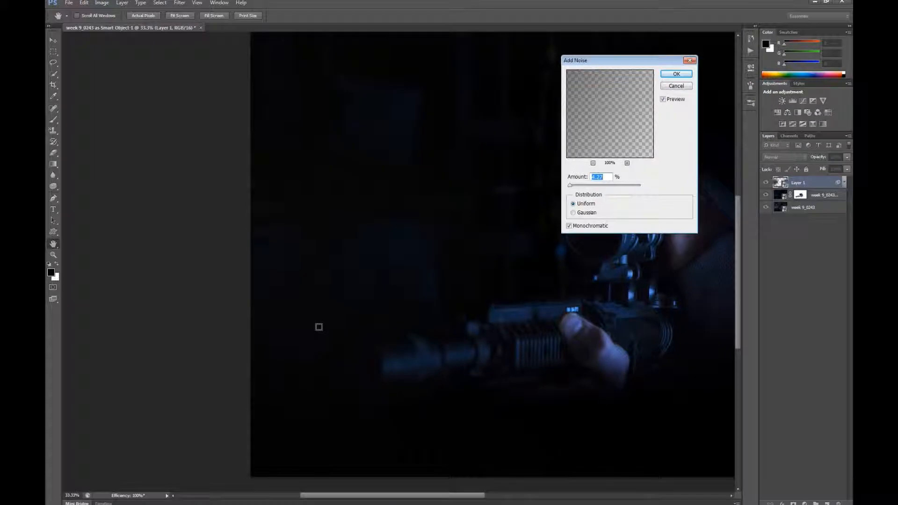
{"action": "left_click", "coordinate": [676, 74]}
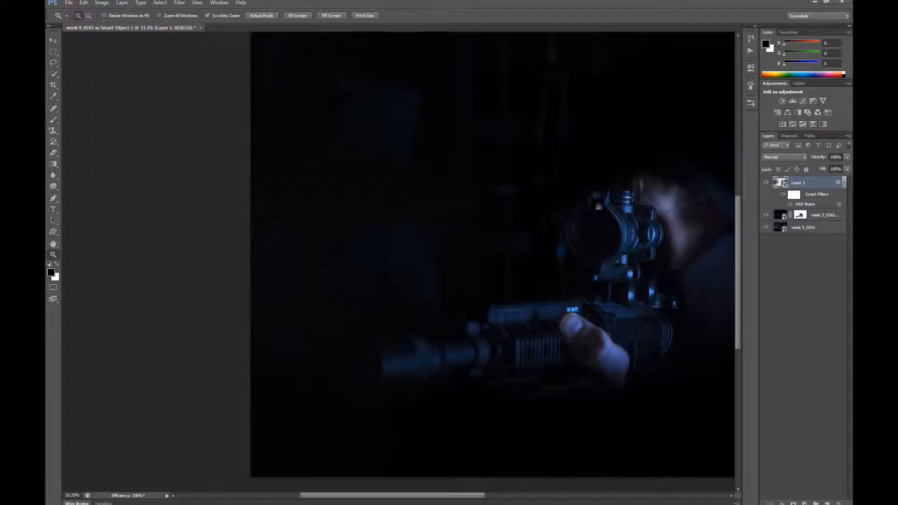
- Crop the image freely, trimming a strip off its top and right edges, and leave the Crop tool
{"action": "left_click_drag", "start_coordinate": [651, 280], "coordinate": [518, 258]}
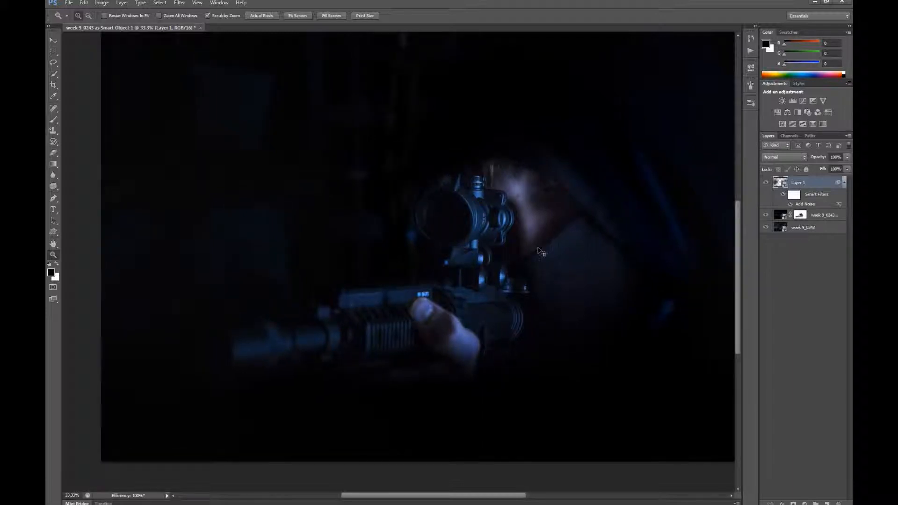
{"action": "key", "text": "ctrl+minus"}
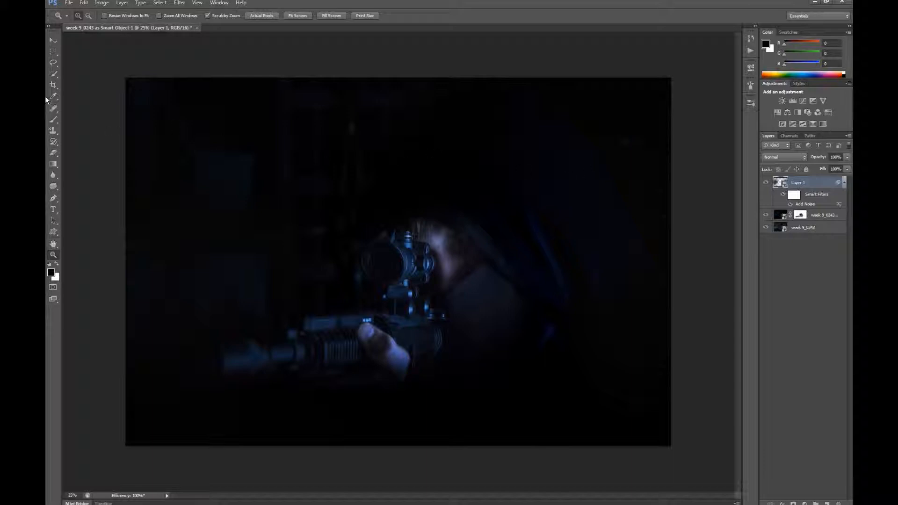
{"action": "left_click", "coordinate": [53, 85]}
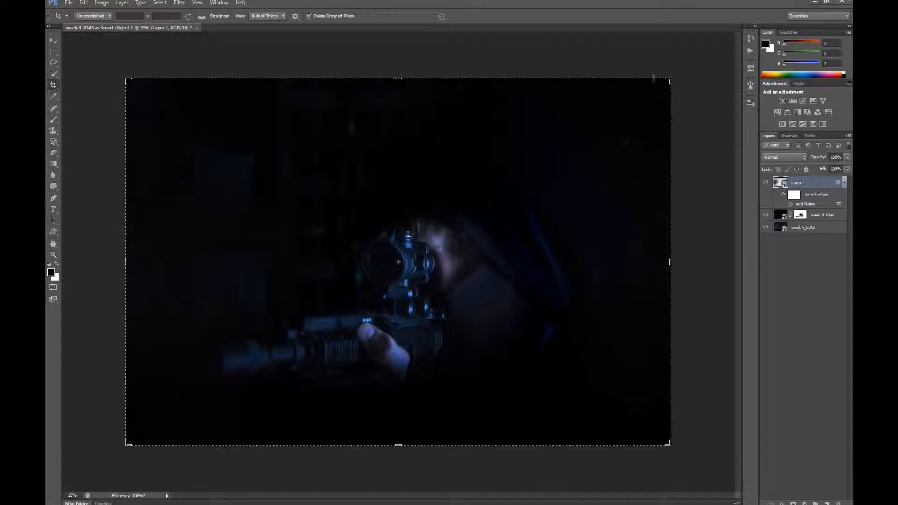
{"action": "left_click_drag", "start_coordinate": [668, 82], "coordinate": [630, 100]}
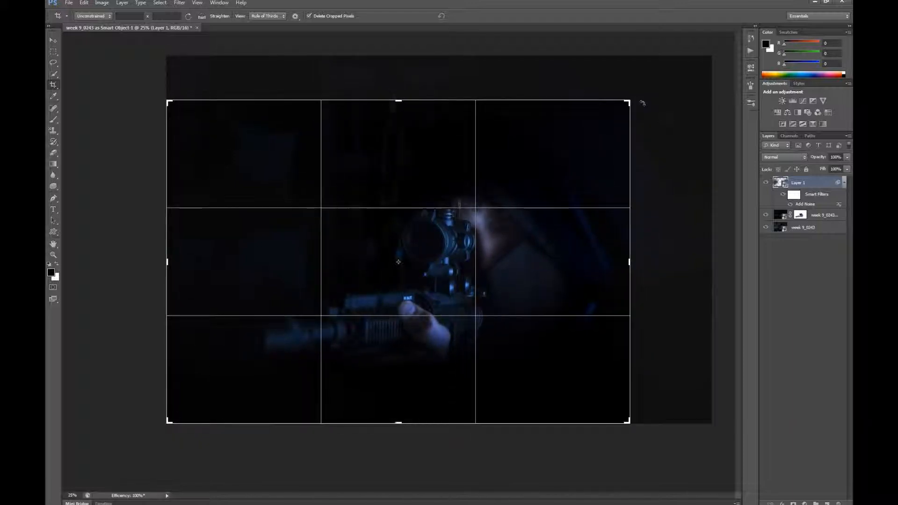
{"action": "left_click_drag", "start_coordinate": [399, 99], "coordinate": [402, 100]}
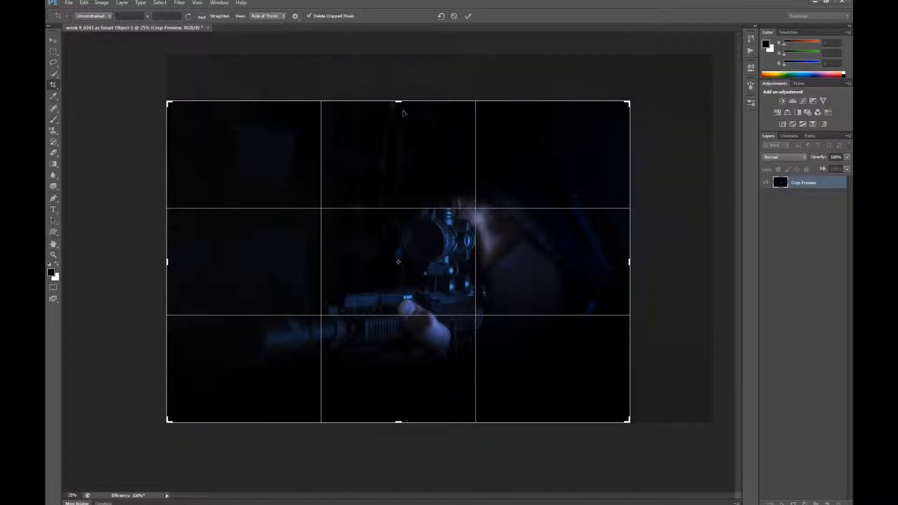
{"action": "key", "text": "Return"}
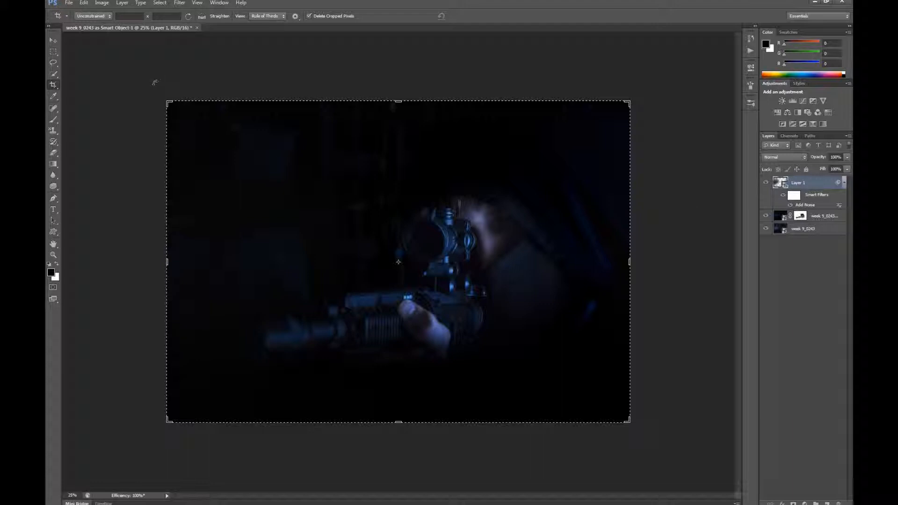
{"action": "key", "text": "v"}
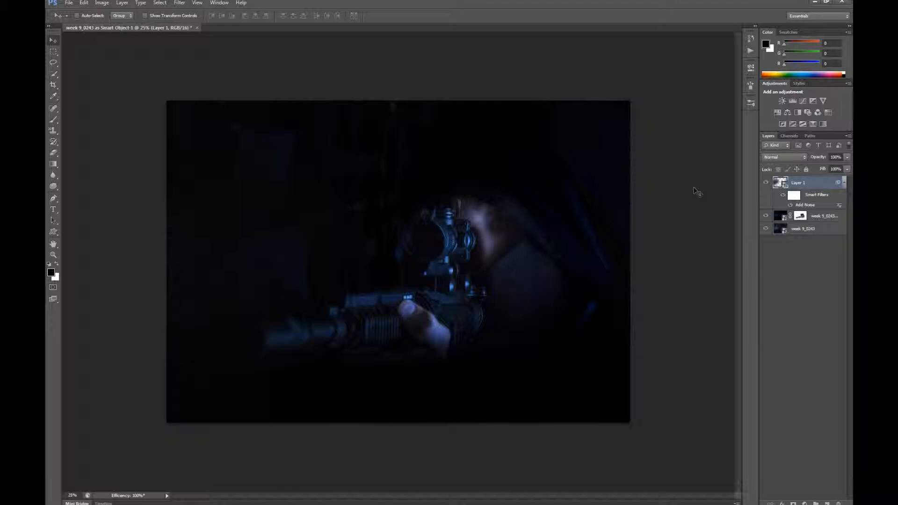
- View the cropped image enlarged in full-screen mode with the interface hidden
{"action": "key", "text": "Tab"}
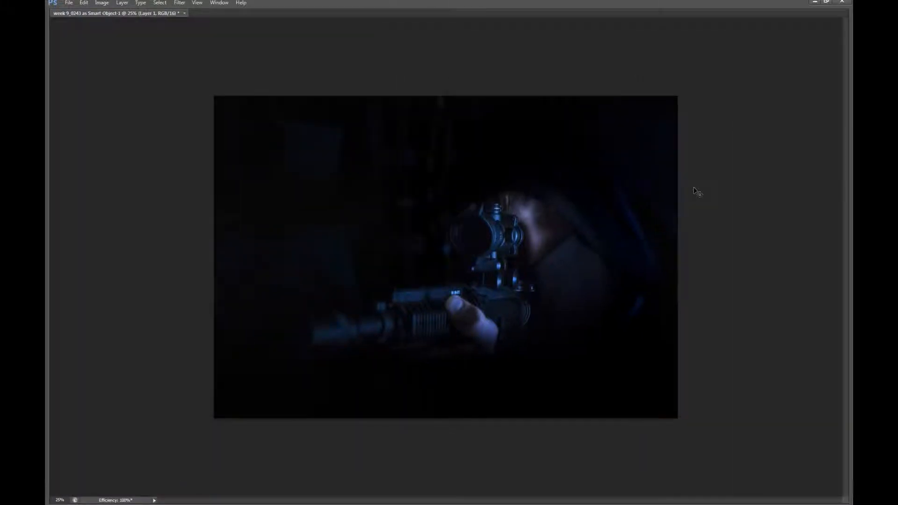
{"action": "key", "text": "f"}
{"action": "key", "text": "f"}
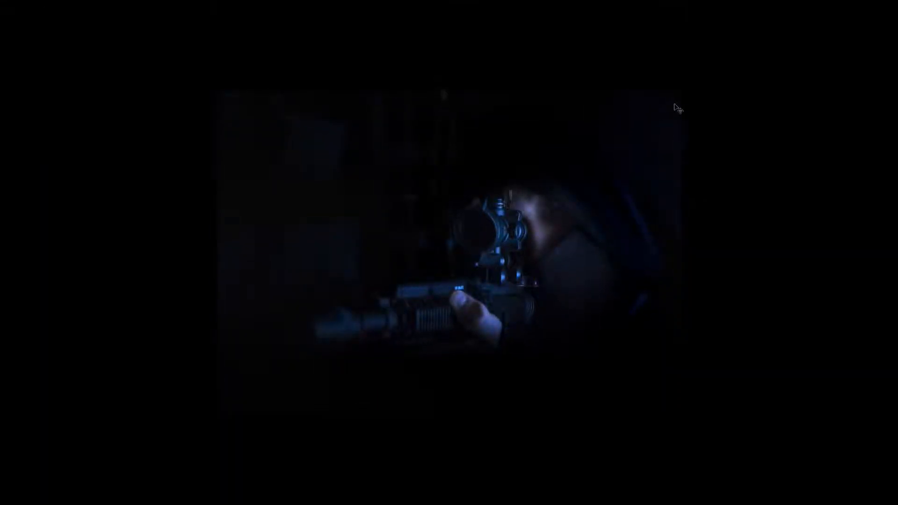
{"action": "key", "text": "ctrl+plus"}
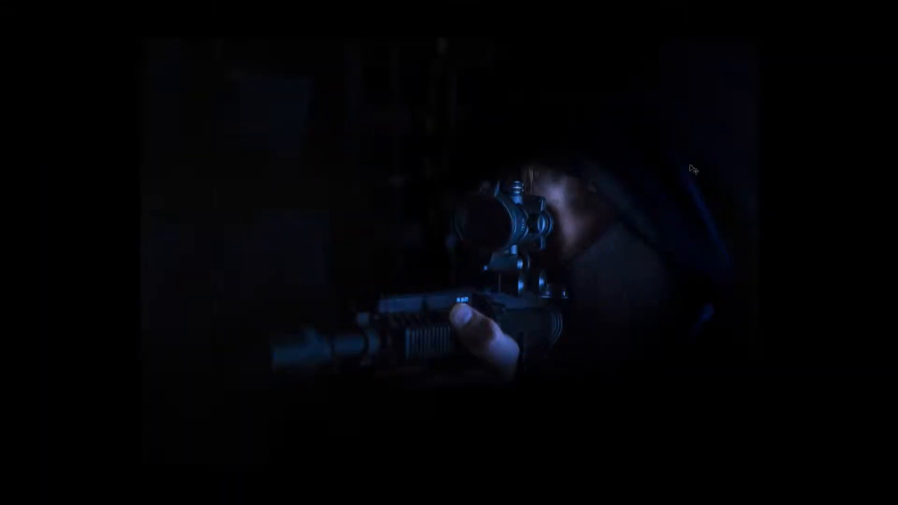